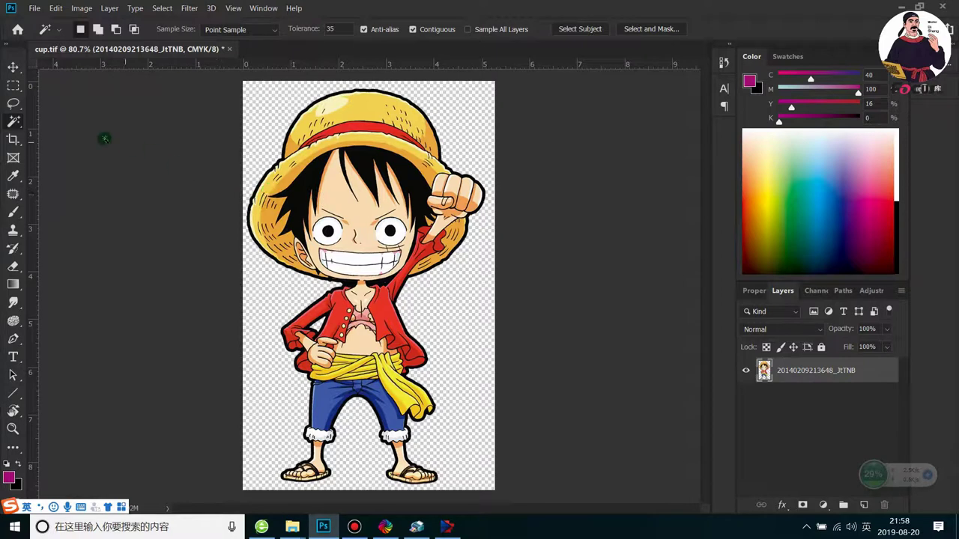
# Step: Select the transparent background around the cartoon figure with the Magic Wand, and invert the selection so it covers the figure
pyautogui.rightClick(13, 86)
pyautogui.click(34, 84)
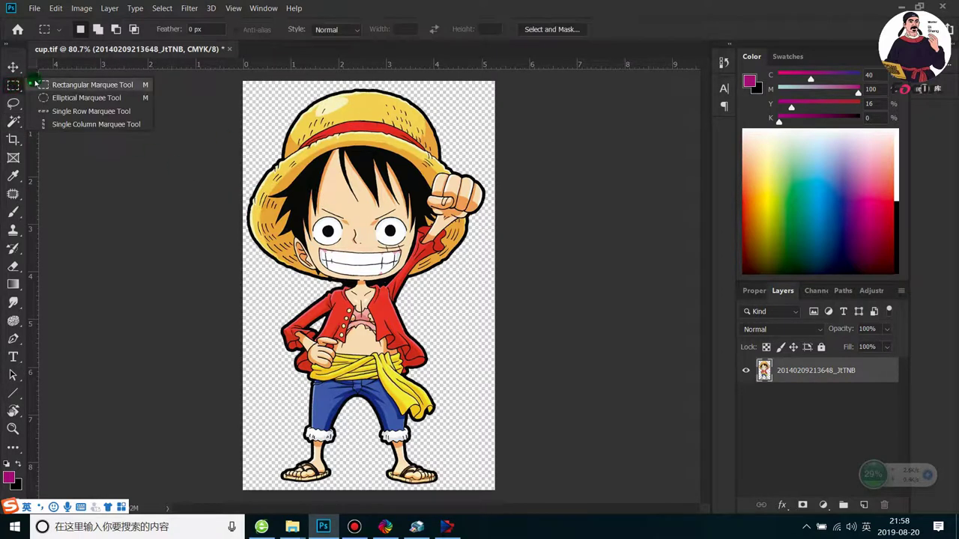
pyautogui.rightClick(14, 120)
pyautogui.click(67, 134)
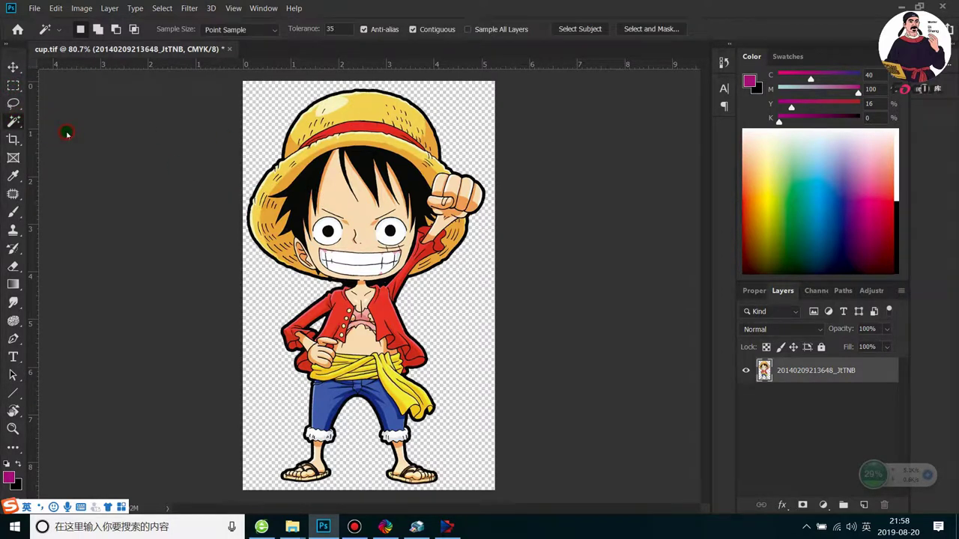
pyautogui.click(277, 284)
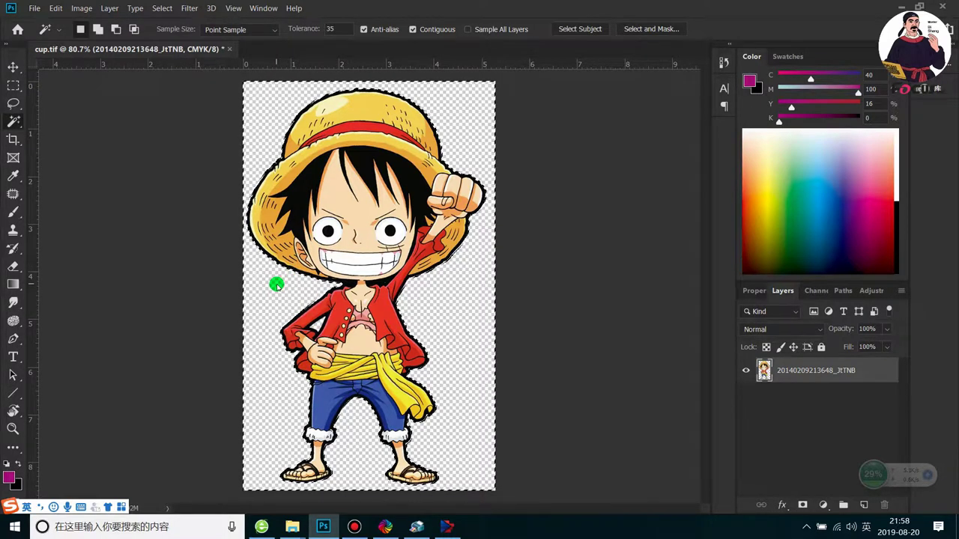
pyautogui.rightClick(288, 291)
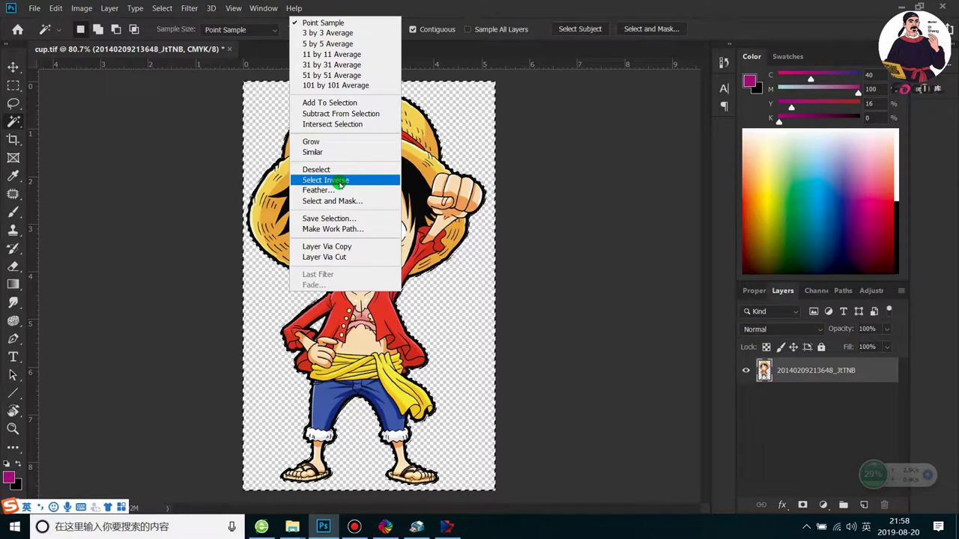
pyautogui.click(343, 181)
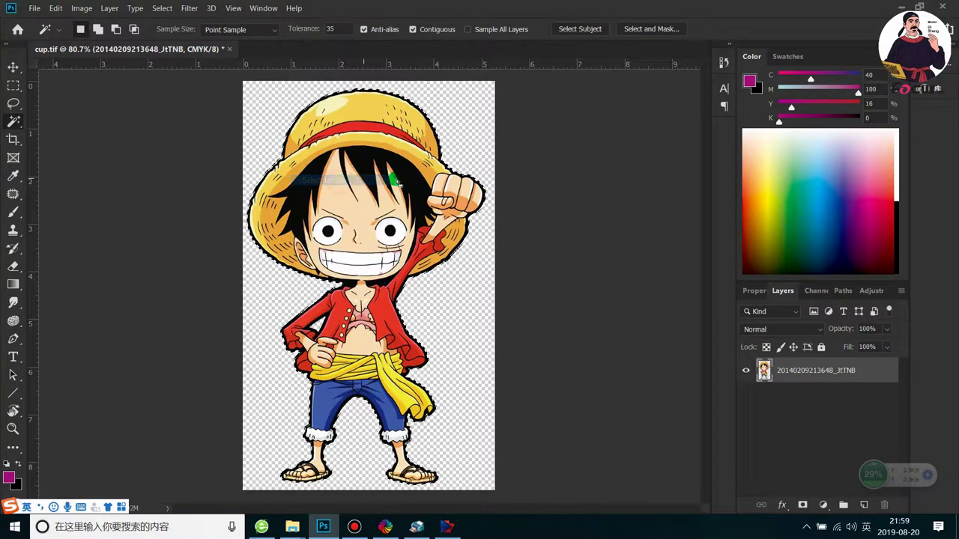
# Step: Show the image's composite CMYK channel and set the colour mode to CMYK Color
pyautogui.click(816, 290)
pyautogui.click(784, 314)
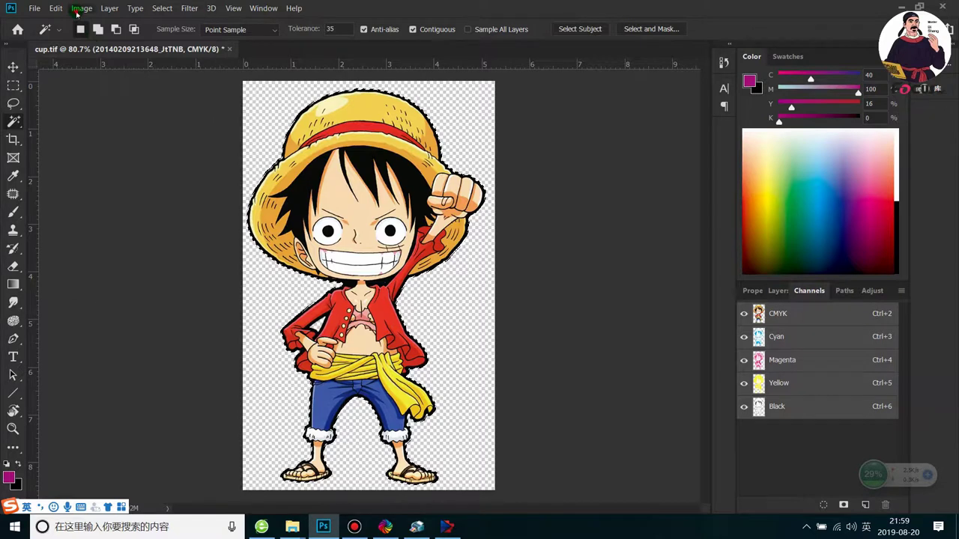
pyautogui.click(79, 10)
pyautogui.moveTo(93, 23)
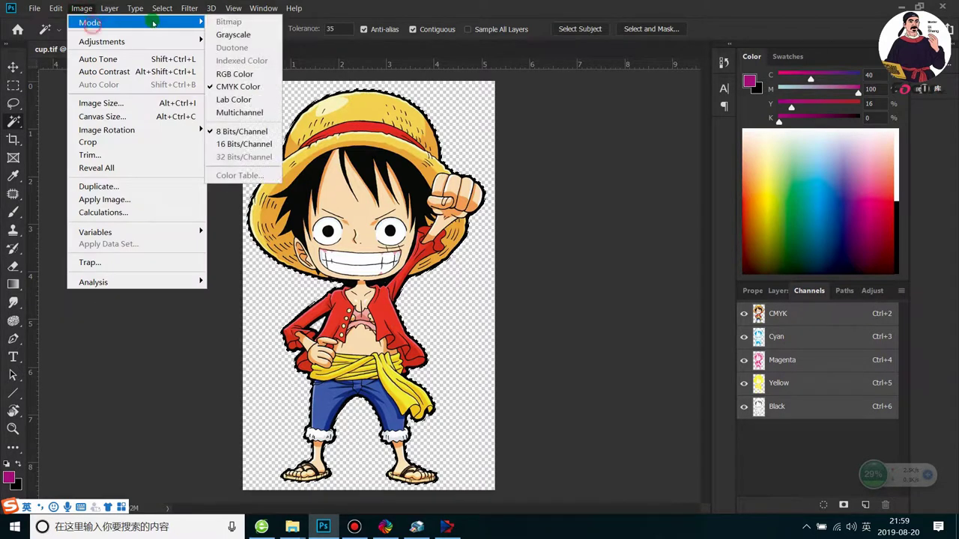
pyautogui.click(248, 87)
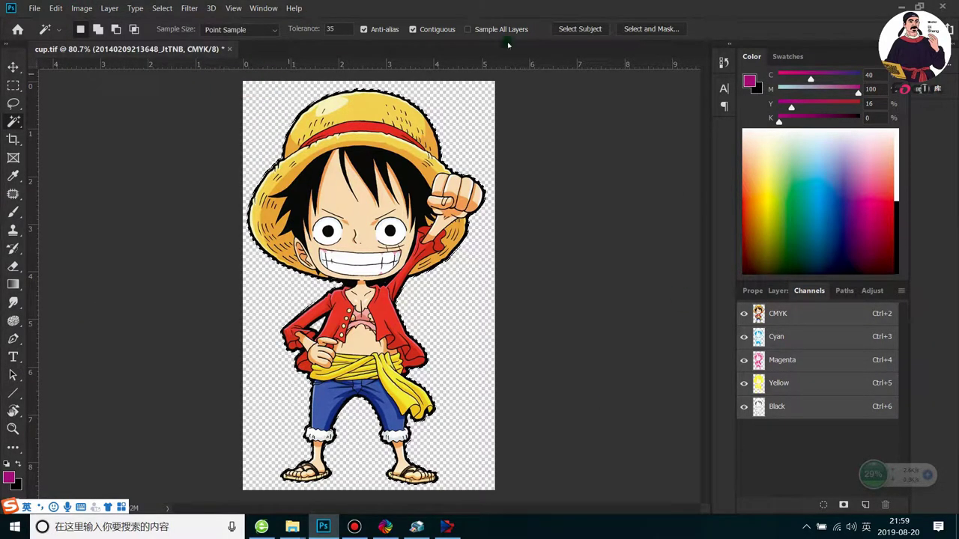
# Step: Create a spot channel named "varnish layer" from the selected figure, with ink colour 000000 and 100% solidity
pyautogui.click(902, 291)
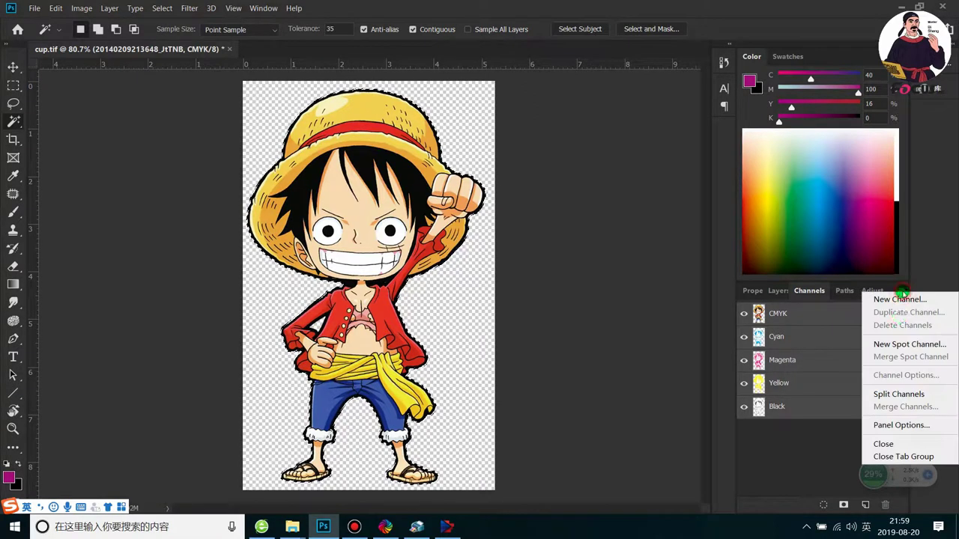
pyautogui.click(894, 344)
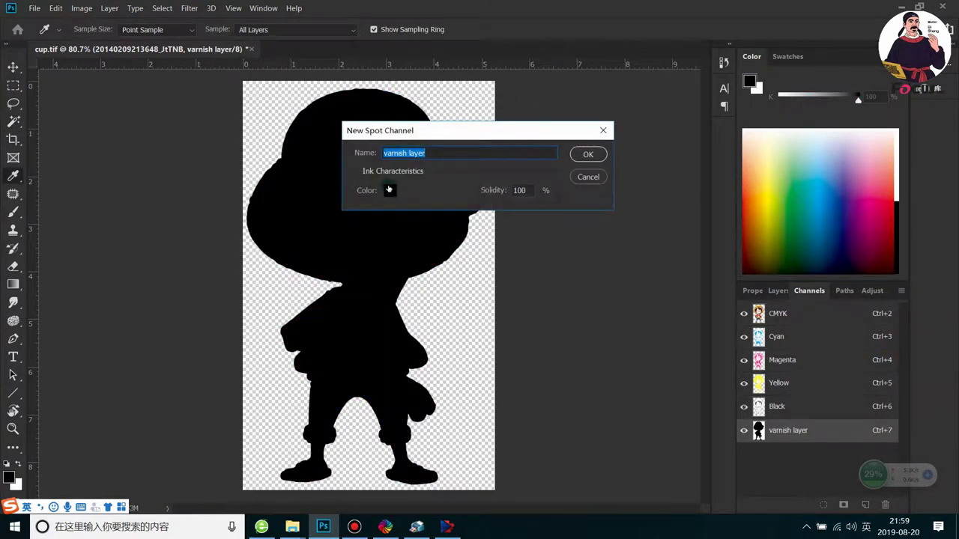
pyautogui.click(390, 191)
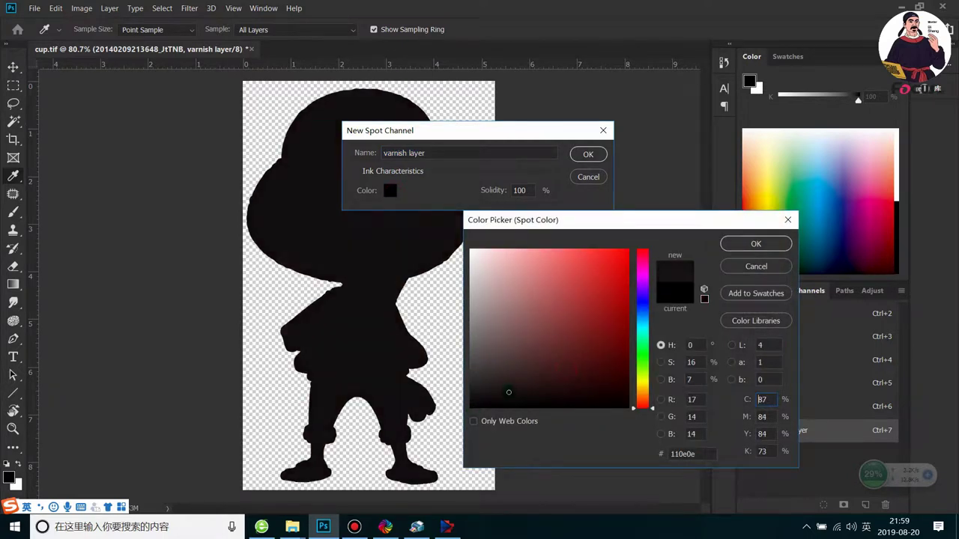
pyautogui.moveTo(555, 338)
pyautogui.mouseDown()
pyautogui.moveTo(589, 315)
pyautogui.moveTo(475, 405)
pyautogui.mouseUp()
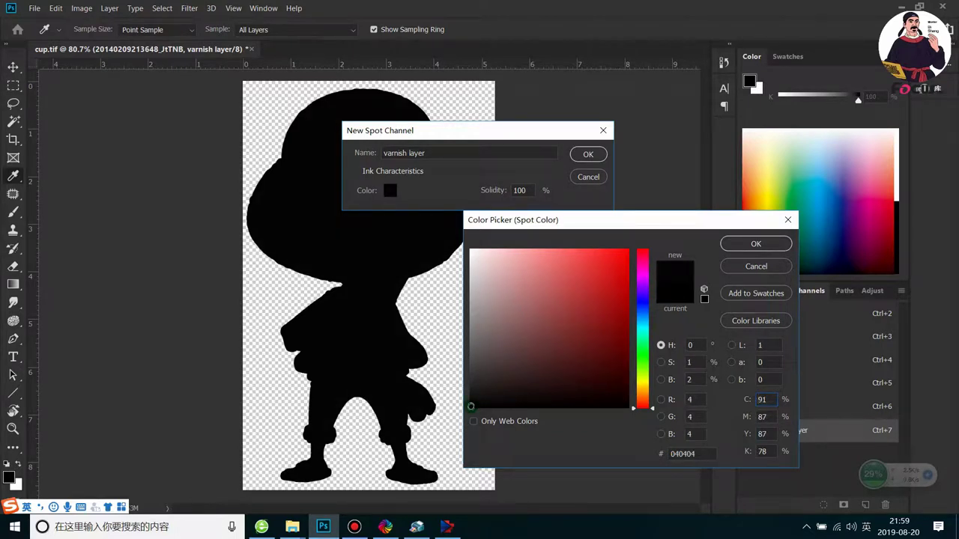
pyautogui.moveTo(557, 389); pyautogui.dragTo(457, 415)
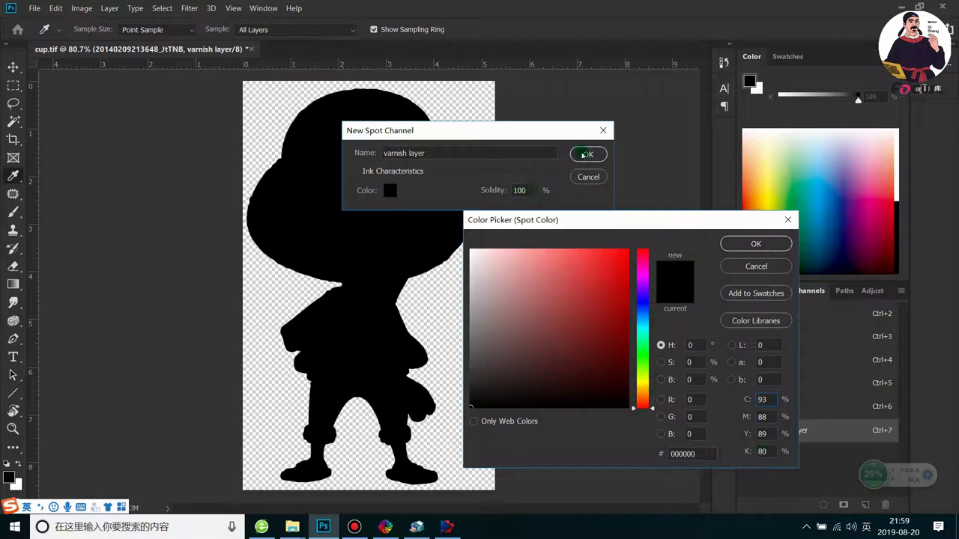
pyautogui.click(758, 243)
pyautogui.click(592, 155)
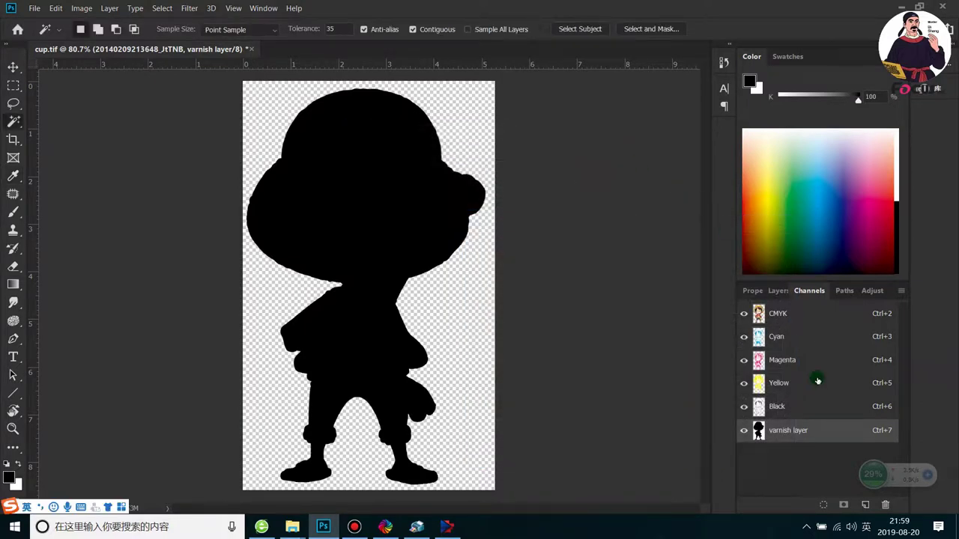
# Step: Rename the spot channel to "white layer"
pyautogui.doubleClick(796, 430)
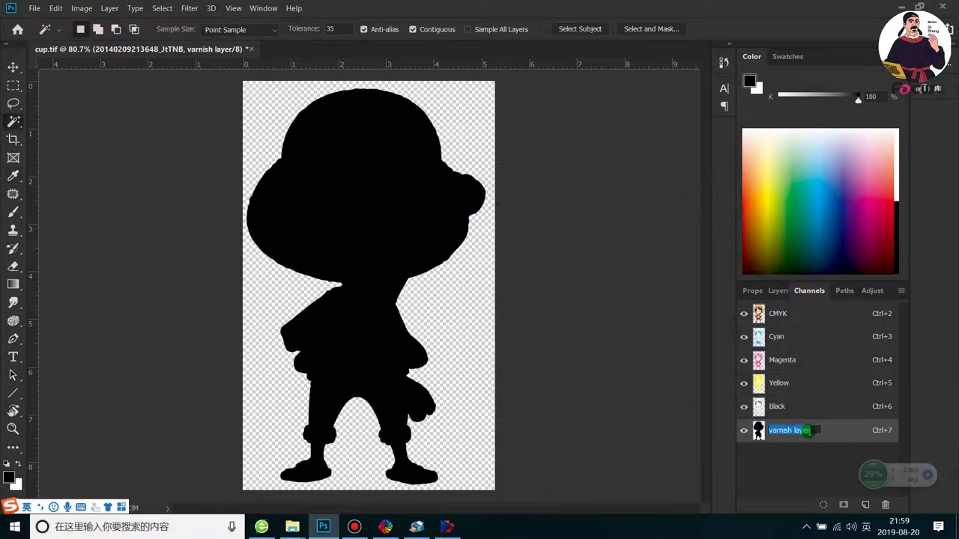
pyautogui.write('white')
pyautogui.click(766, 450)
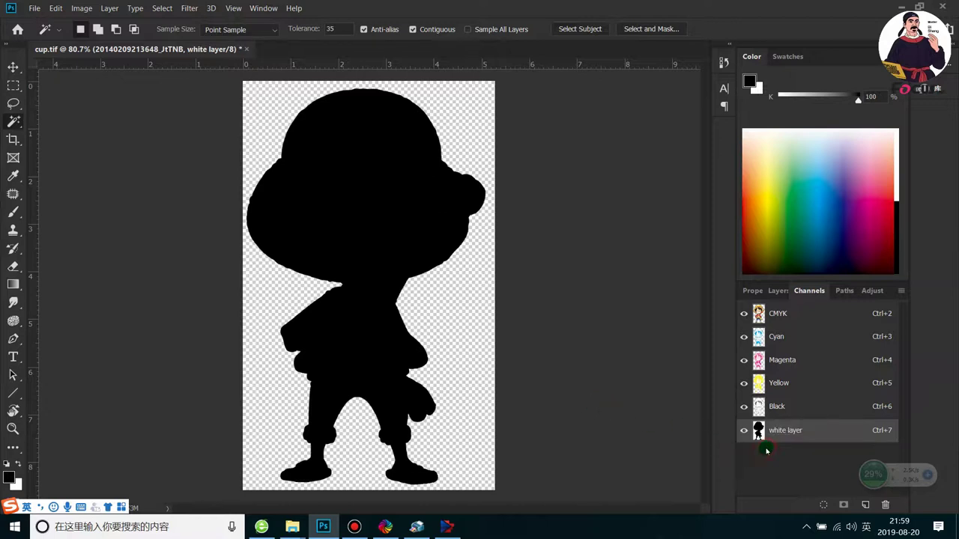
# Step: Compare the CMYK artwork with the white layer channel by toggling their visibility, leave both shown and return to the layer list
pyautogui.click(783, 437)
pyautogui.click(744, 314)
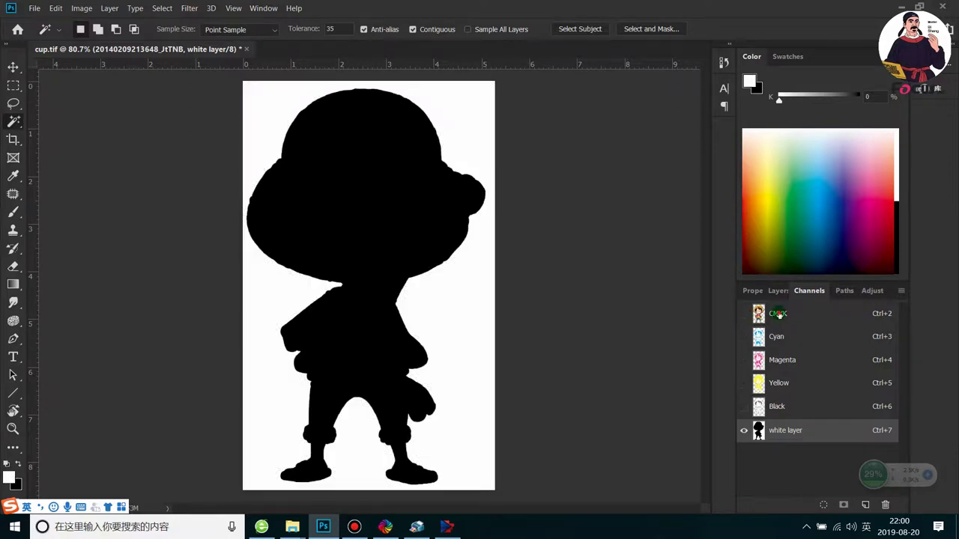
pyautogui.click(776, 314)
pyautogui.click(744, 430)
pyautogui.click(744, 314)
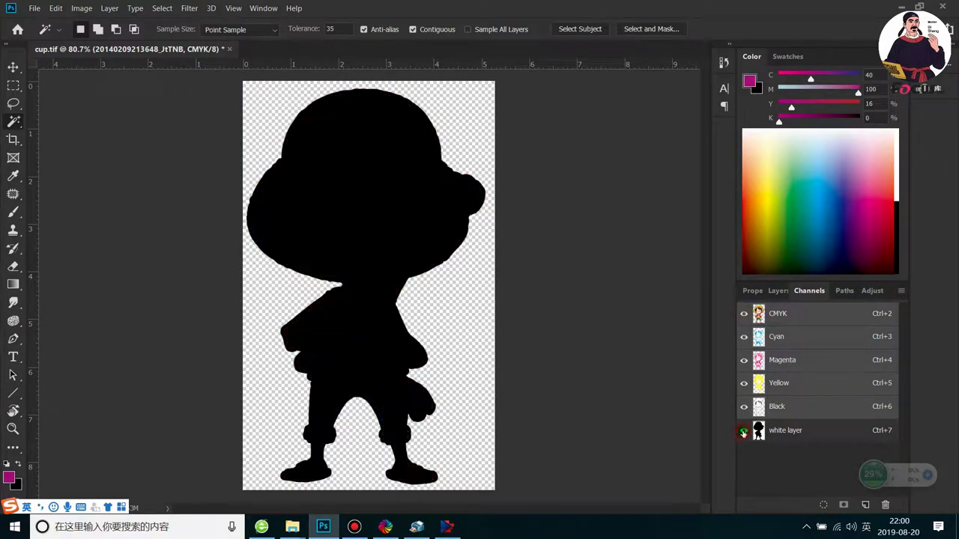
pyautogui.click(744, 313)
pyautogui.click(746, 431)
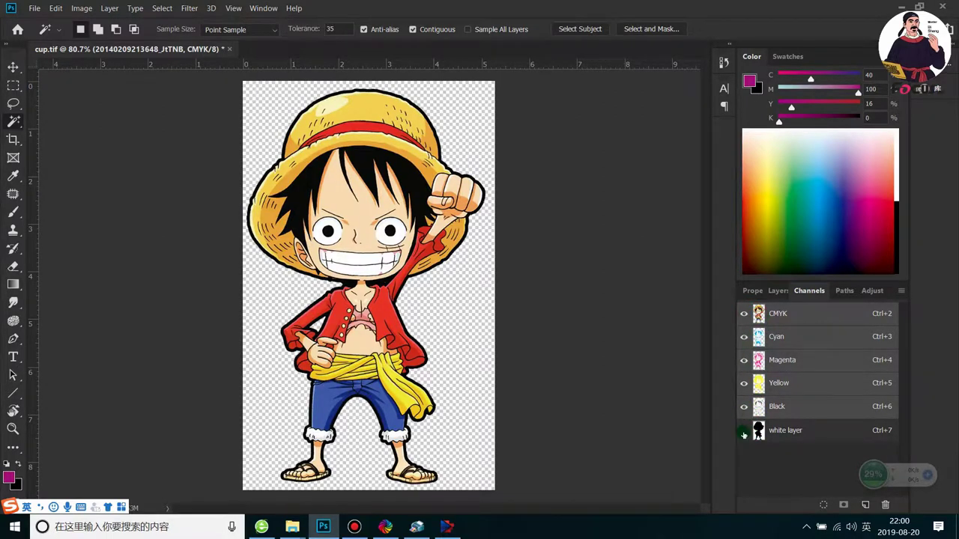
pyautogui.click(744, 432)
pyautogui.click(778, 291)
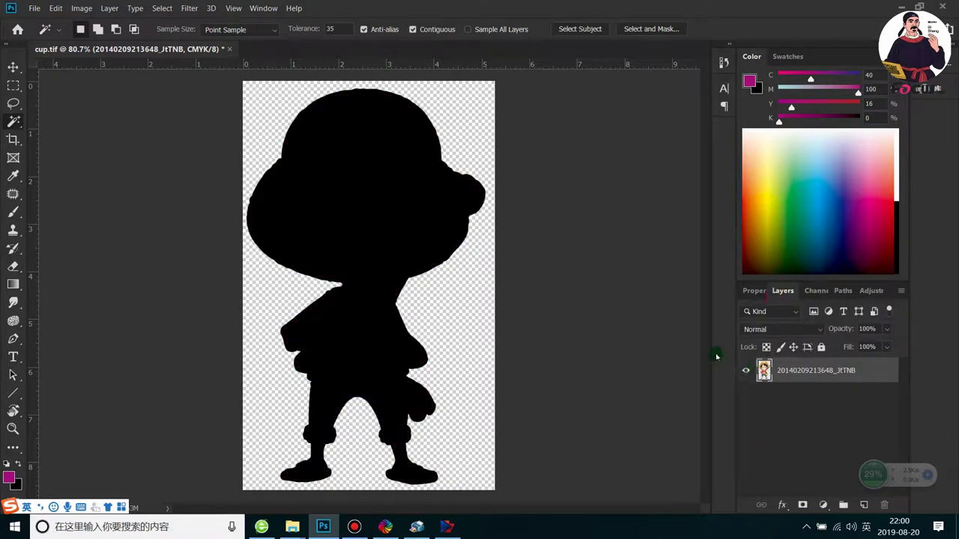
# Step: Save the image as a TIFF named cup2 in the current folder, including spot colours and layers
pyautogui.click(36, 8)
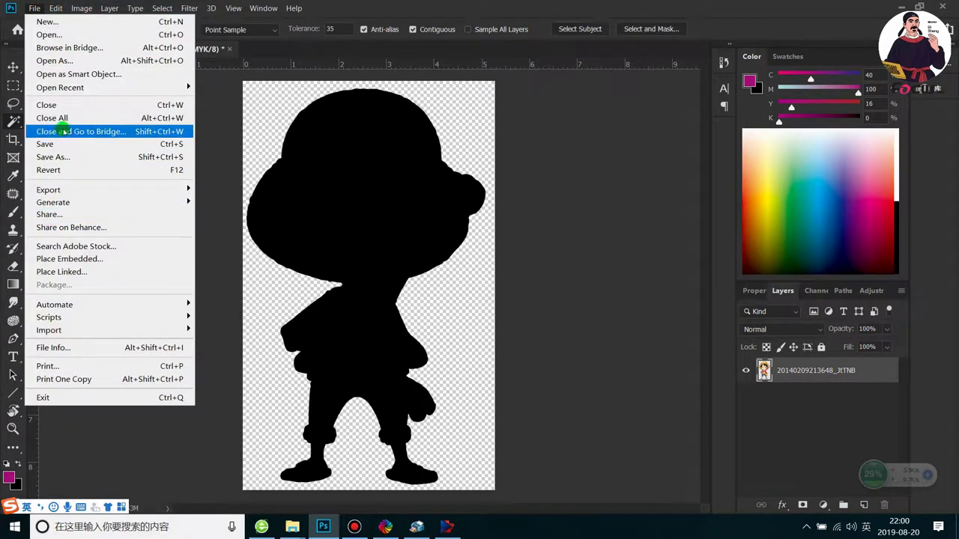
pyautogui.click(76, 160)
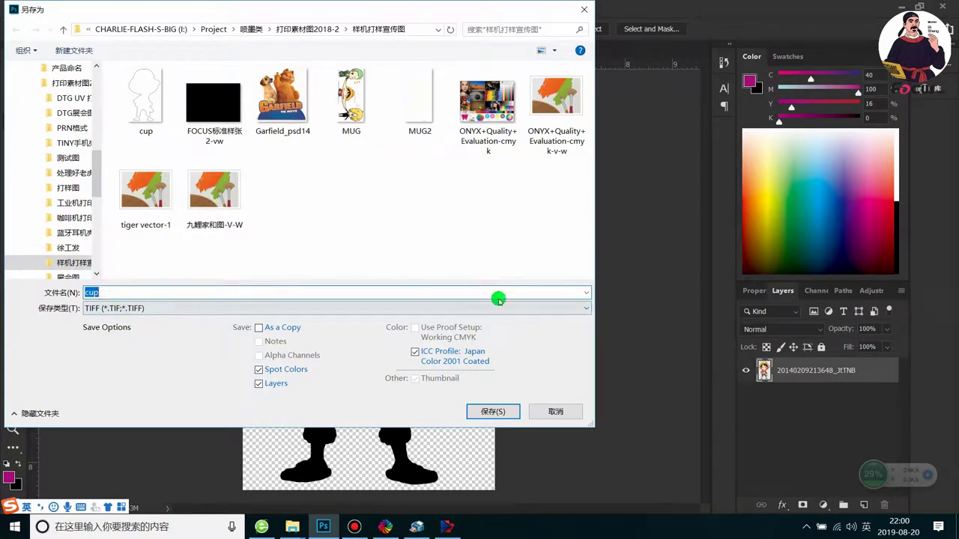
pyautogui.click(187, 293)
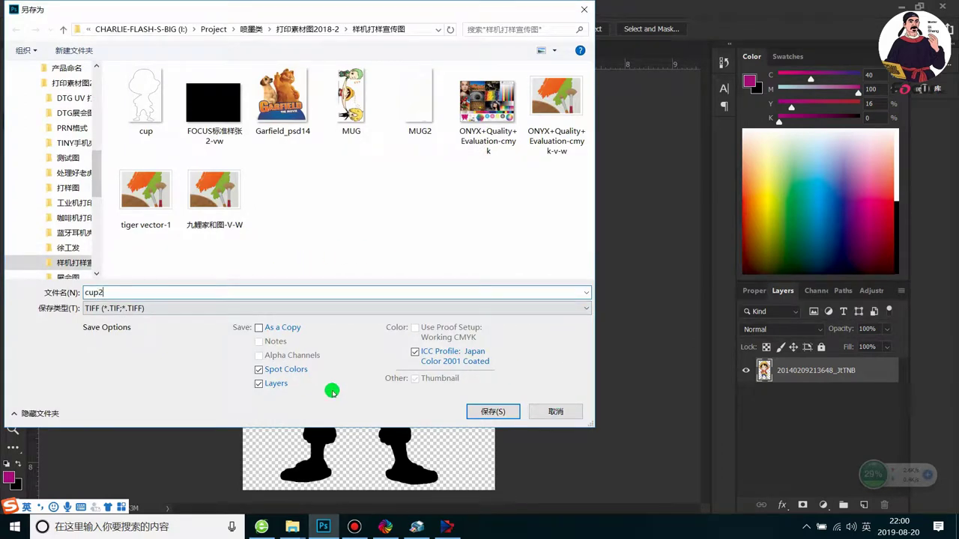
pyautogui.click(492, 411)
pyautogui.click(799, 179)
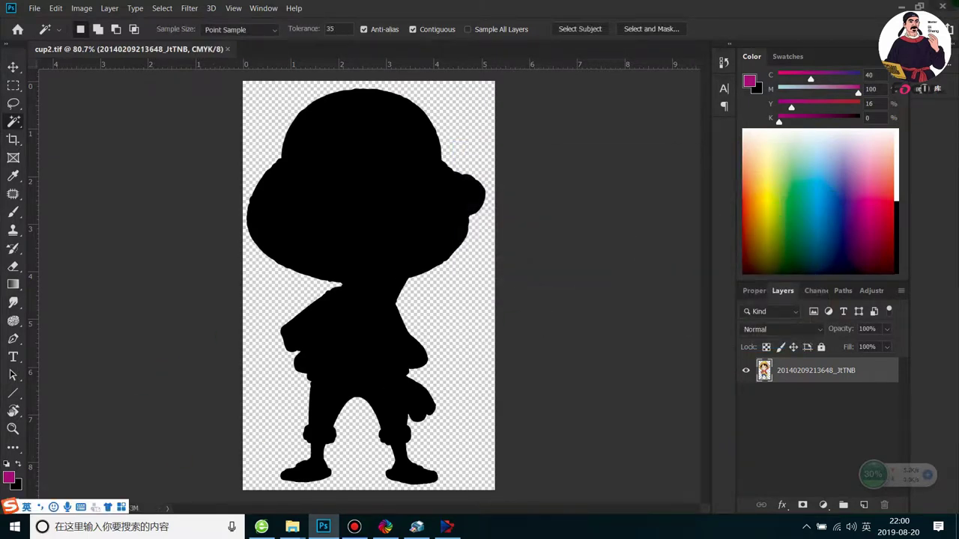
# Step: Switch to RIPrint and delete the existing artwork from the Untitled1.rpp workspace
pyautogui.click(900, 6)
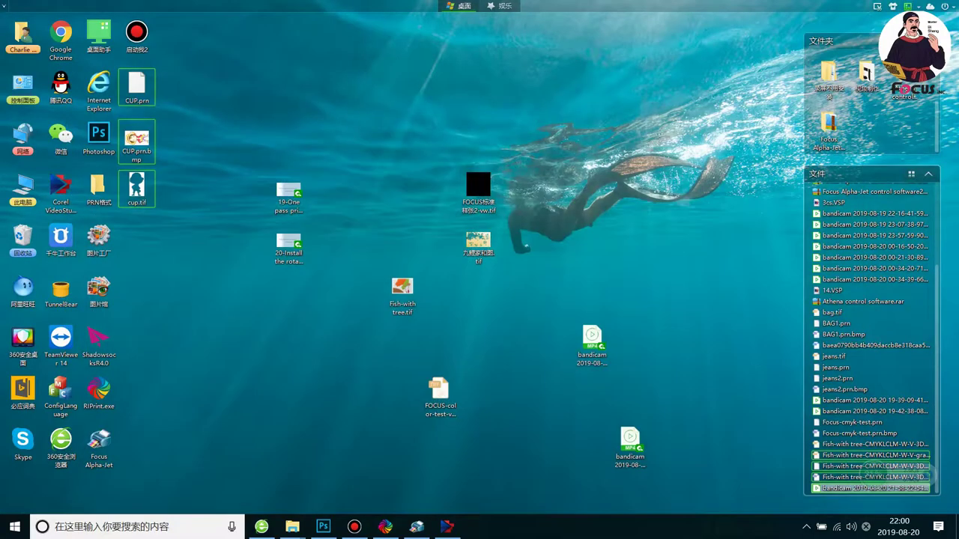
pyautogui.click(385, 527)
pyautogui.click(147, 68)
pyautogui.click(279, 203)
pyautogui.press('Delete')
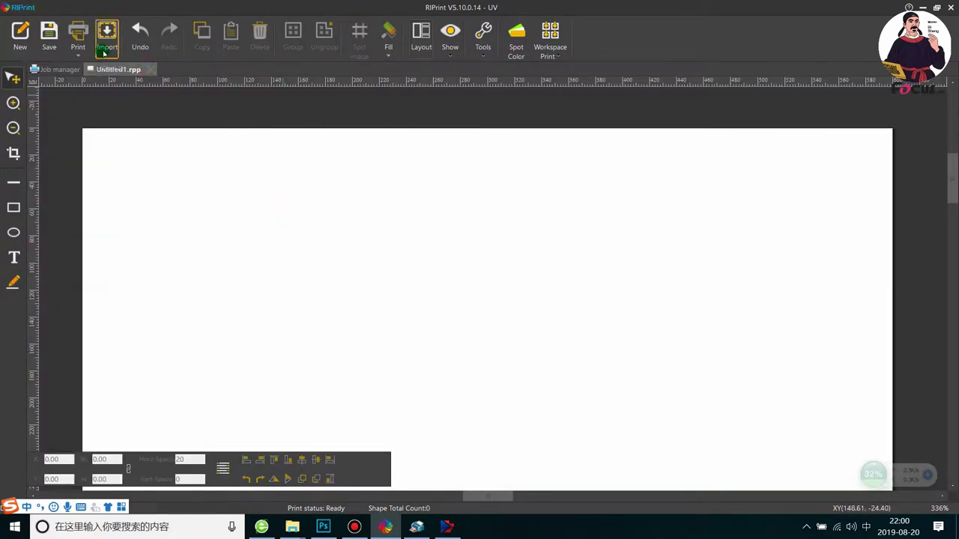
# Step: Start an image import and look through the desktop files for cup2
pyautogui.click(597, 202)
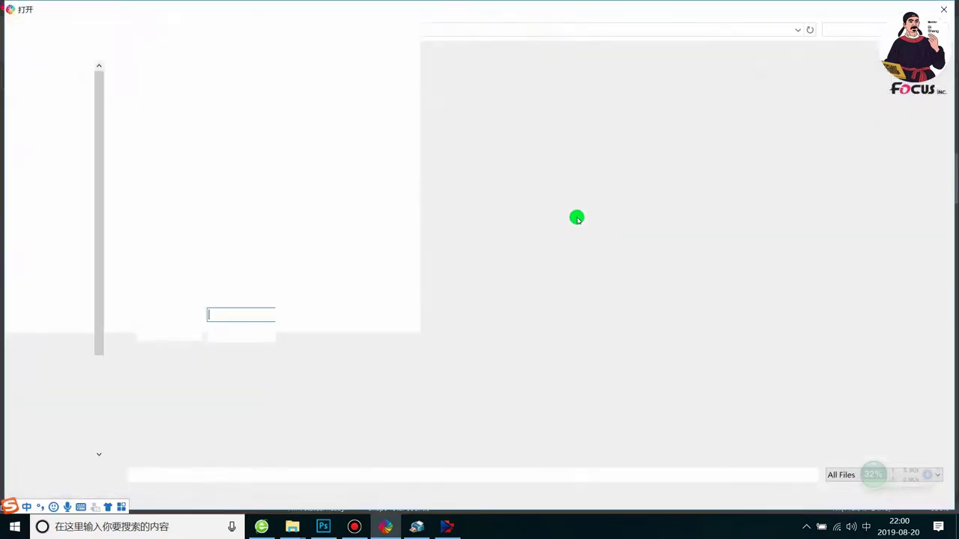
pyautogui.scroll(-5, 379, 322)
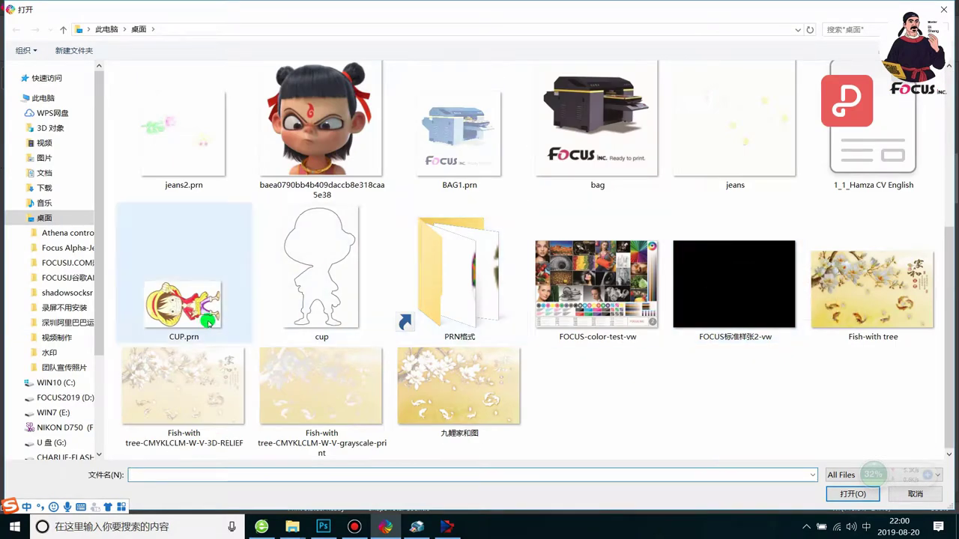
pyautogui.scroll(5, 205, 320)
pyautogui.scroll(-1, 419, 307)
pyautogui.scroll(-3, 711, 320)
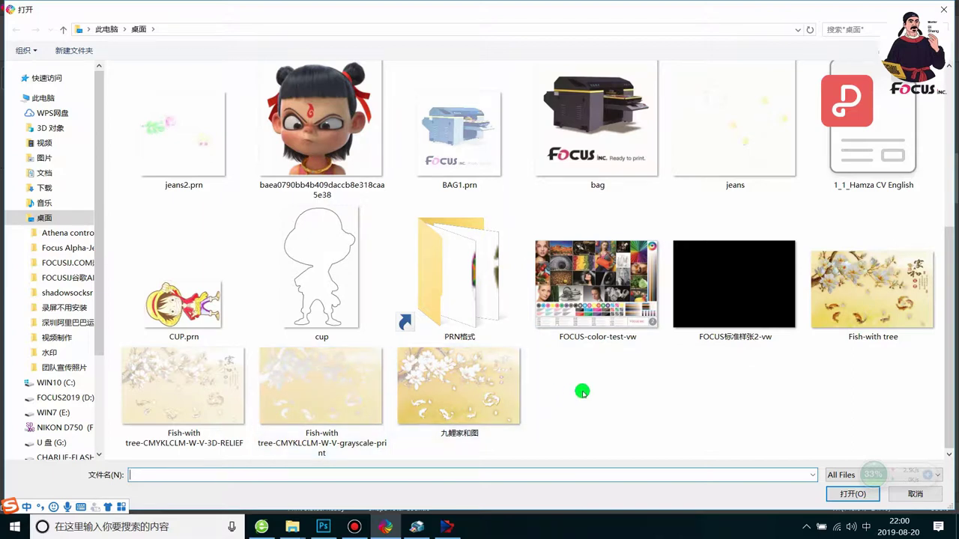
pyautogui.scroll(4, 582, 390)
pyautogui.scroll(-2, 583, 390)
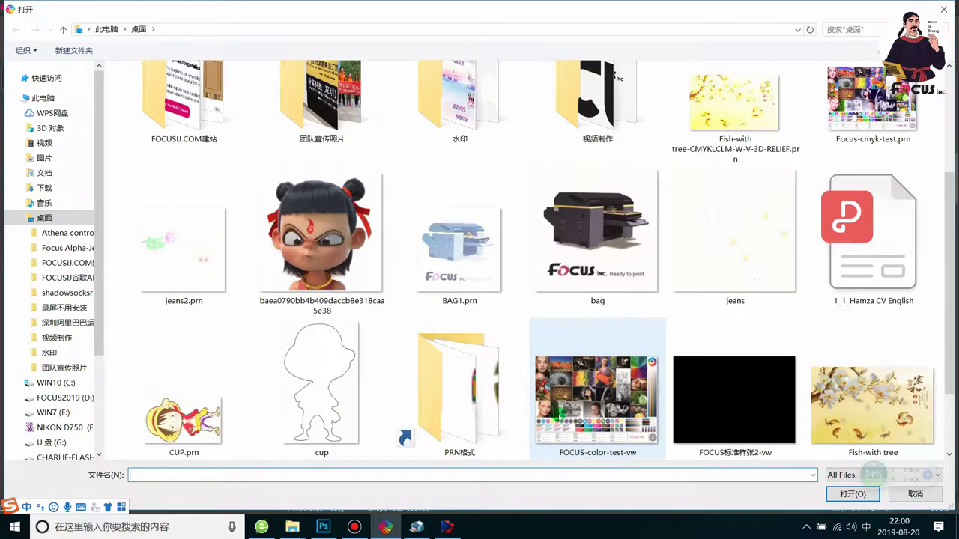
# Step: Switch to Photoshop and save the artwork as a TIFF named cup2 on the desktop, keeping spot colours, layers and no compression
pyautogui.click(324, 528)
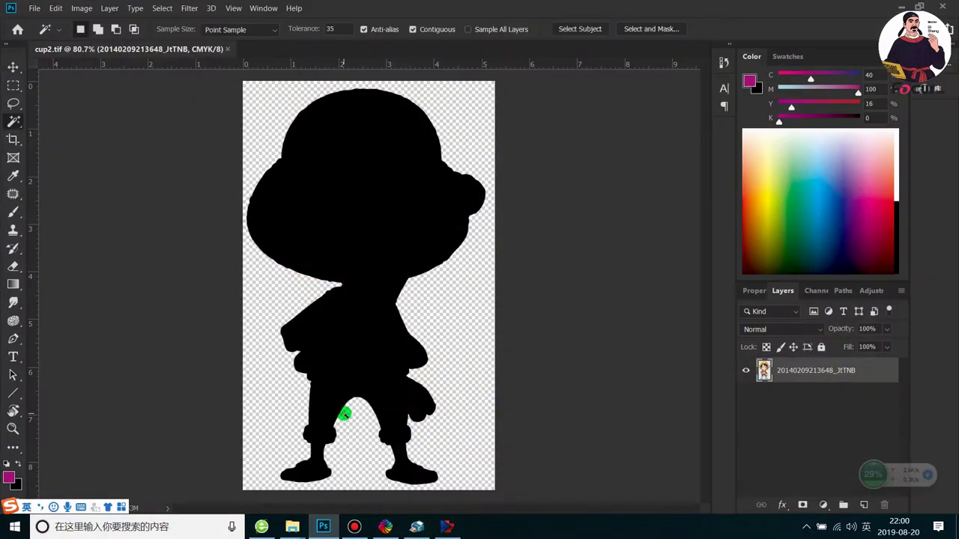
pyautogui.hotkey('ctrl', 'shift', 's')
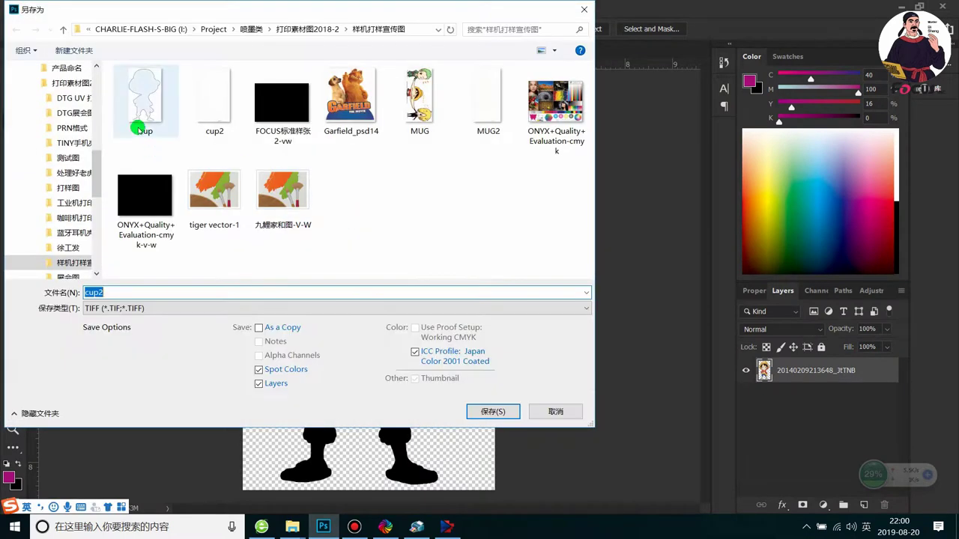
pyautogui.moveTo(97, 187); pyautogui.dragTo(70, 125)
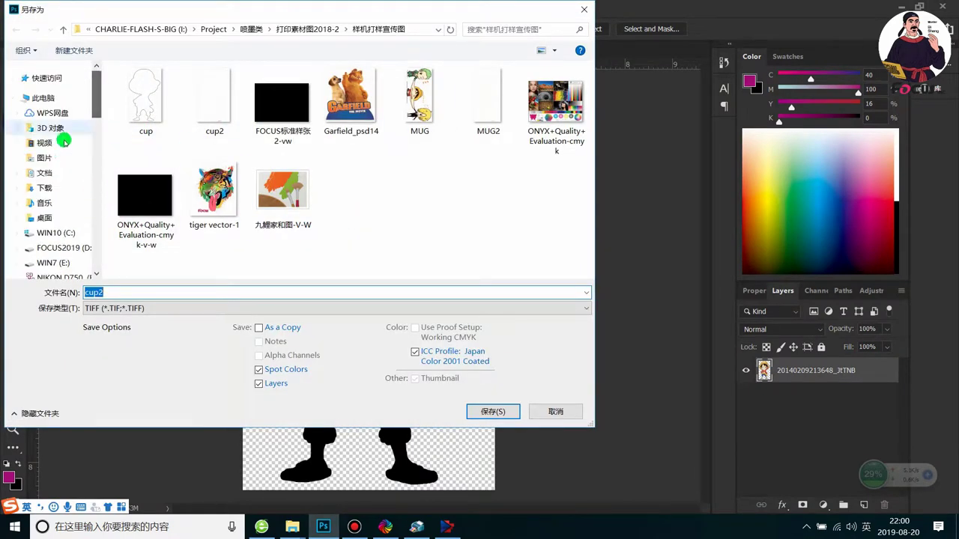
pyautogui.click(46, 217)
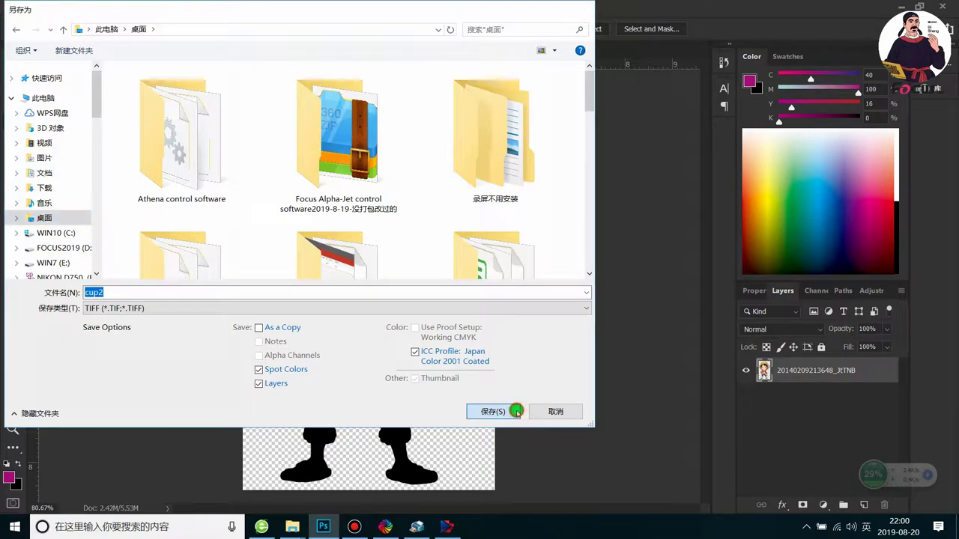
pyautogui.click(518, 412)
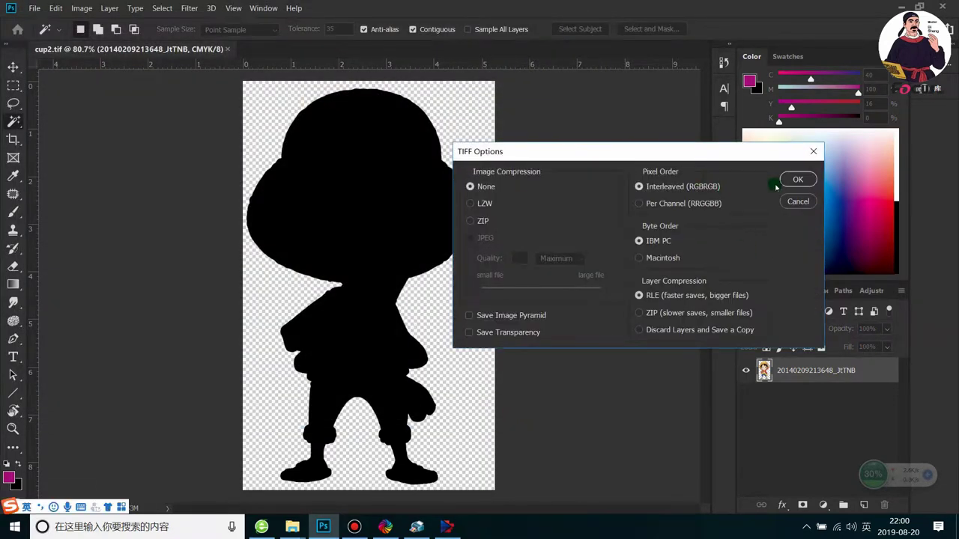
pyautogui.click(788, 183)
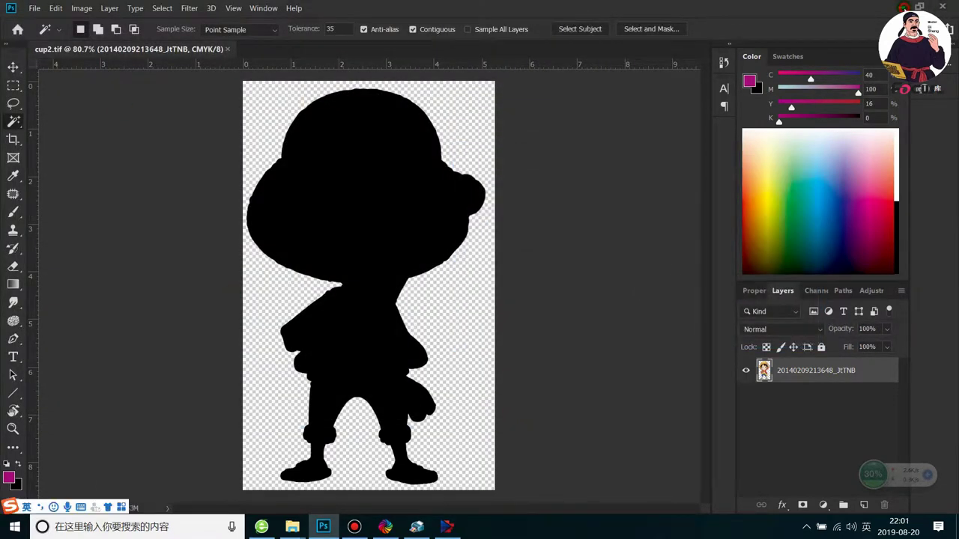
# Step: Switch back to RIPrint and import the cup2 image from the desktop into the workspace
pyautogui.hotkey('alt', 'Tab')
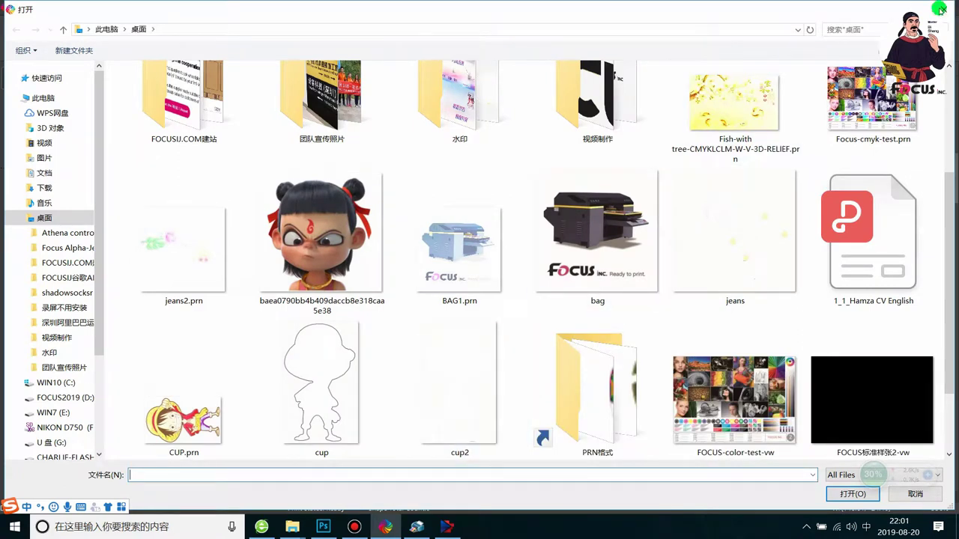
pyautogui.click(943, 9)
pyautogui.click(107, 32)
pyautogui.scroll(-5, 202, 349)
pyautogui.click(198, 320)
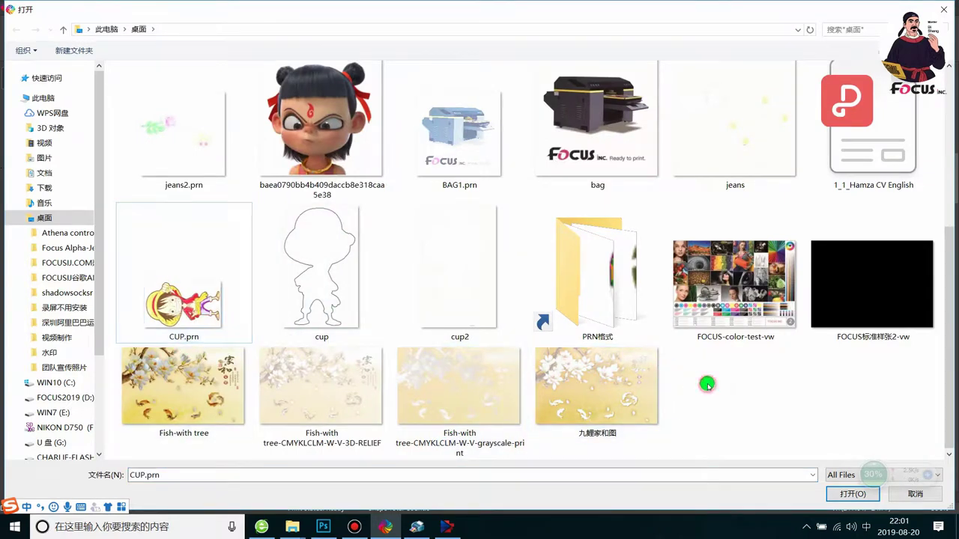
pyautogui.click(447, 307)
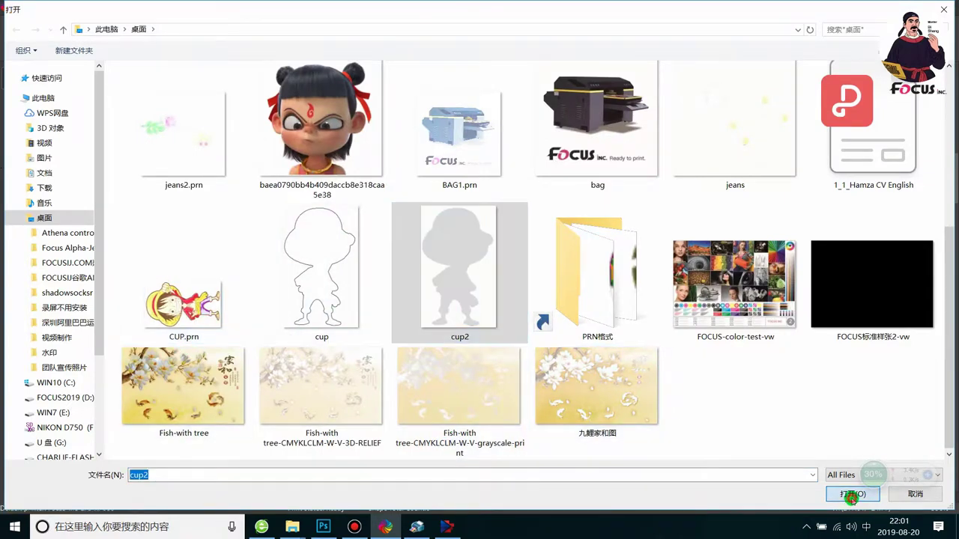
pyautogui.click(852, 495)
pyautogui.click(518, 296)
# Step: Rotate the imported character 90° counterclockwise and move it to about X 53, Y 69 mm on the canvas
pyautogui.moveTo(238, 224); pyautogui.dragTo(331, 243)
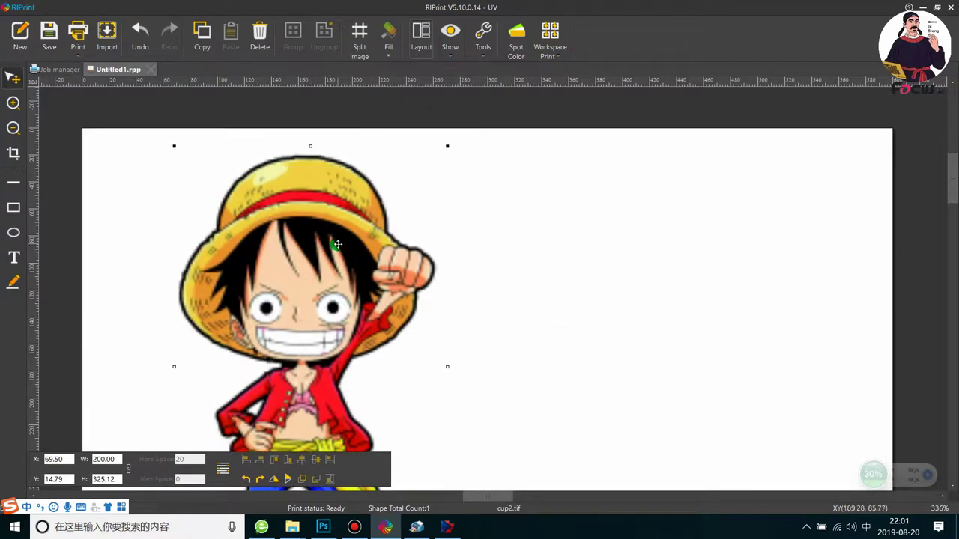
pyautogui.rightClick(337, 245)
pyautogui.click(312, 245)
pyautogui.scroll(-3, 340, 227)
pyautogui.scroll(-1, 376, 242)
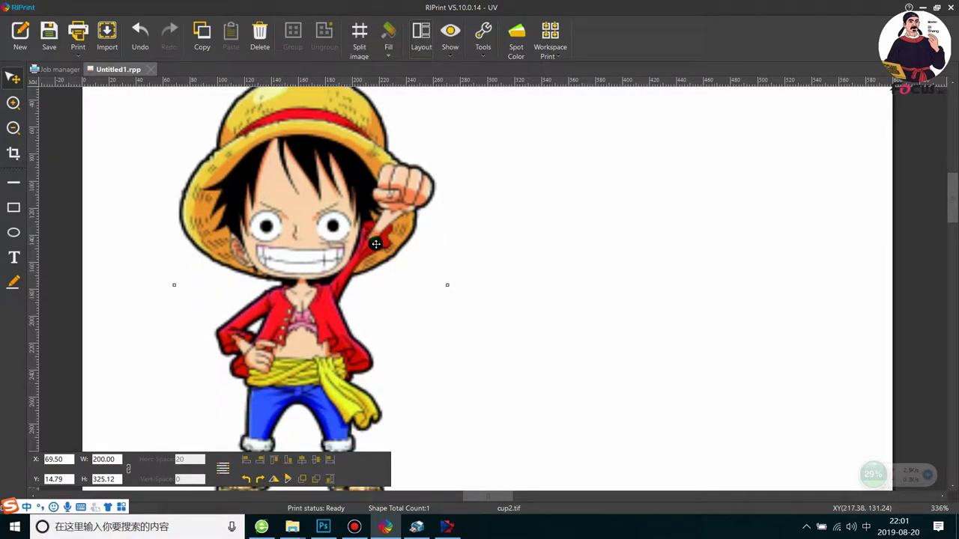
pyautogui.scroll(2, 375, 245)
pyautogui.scroll(-4, 358, 266)
pyautogui.click(258, 478)
pyautogui.moveTo(402, 156); pyautogui.dragTo(382, 227)
pyautogui.scroll(4, 382, 227)
# Step: Set the artwork's output width to 86 mm with the aspect ratio constrained
pyautogui.rightClick(420, 265)
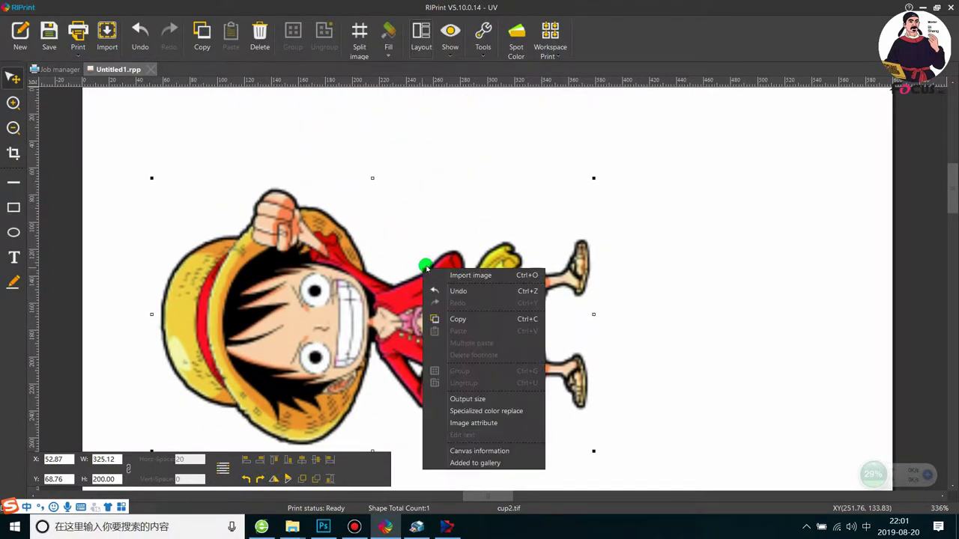
pyautogui.click(359, 300)
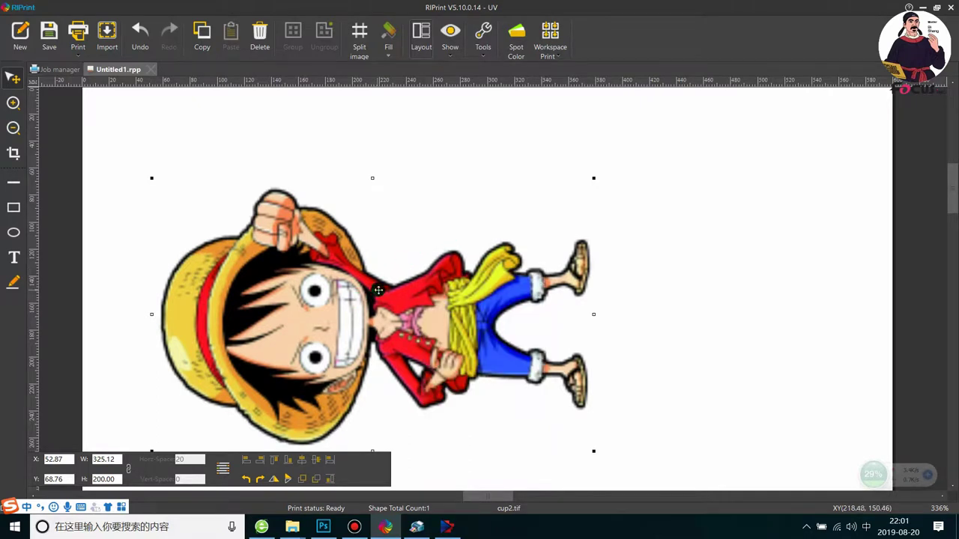
pyautogui.scroll(-2, 424, 273)
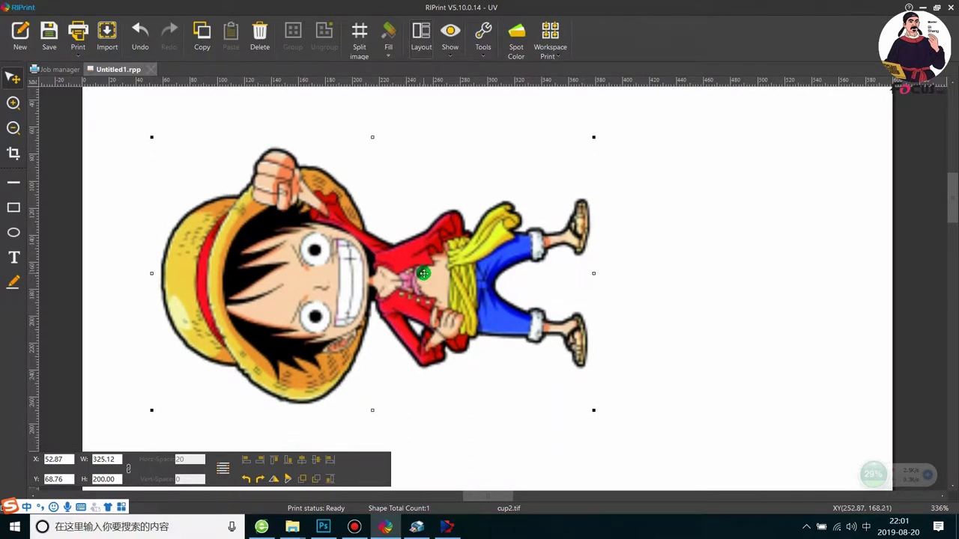
pyautogui.rightClick(424, 274)
pyautogui.click(469, 402)
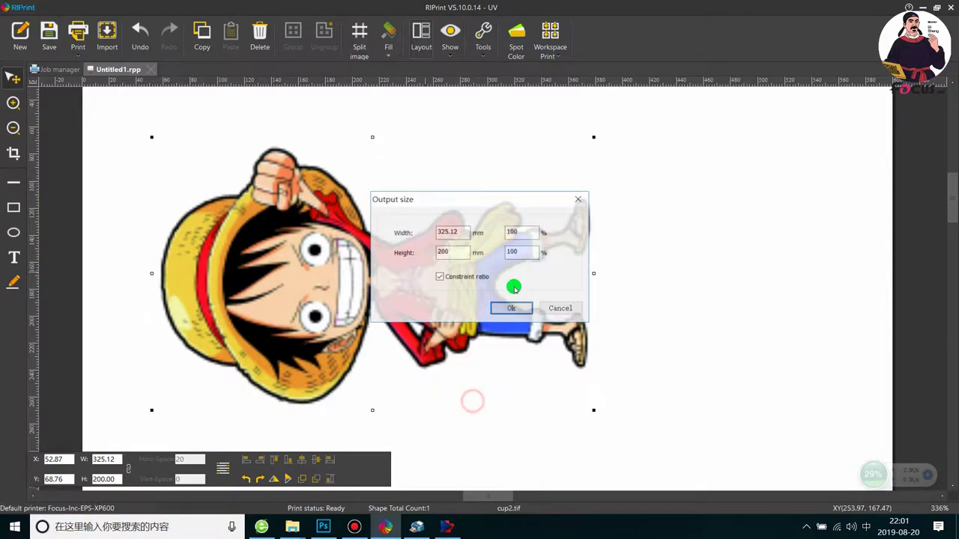
pyautogui.doubleClick(461, 232)
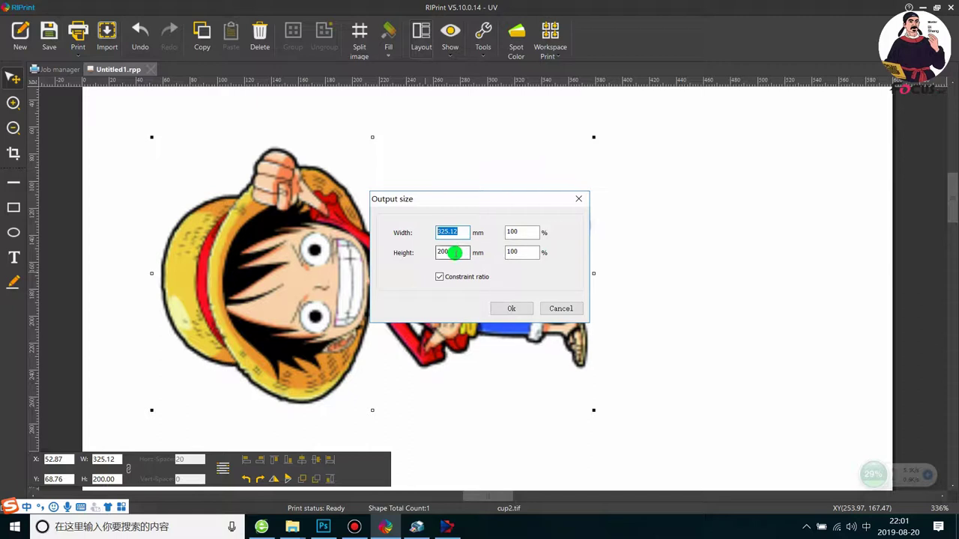
pyautogui.moveTo(455, 253); pyautogui.dragTo(424, 254)
pyautogui.hotkey('shift', 'Tab')
pyautogui.write('8')
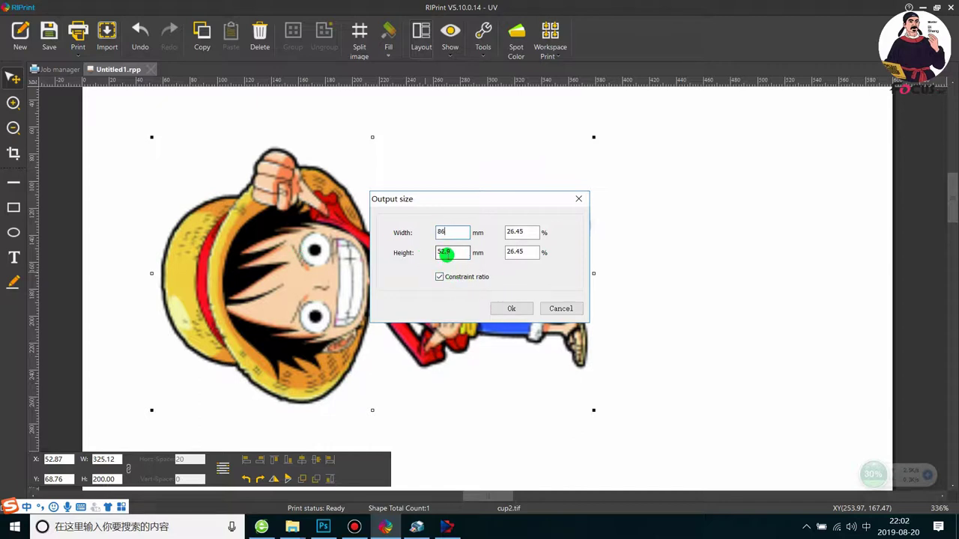
pyautogui.click(512, 308)
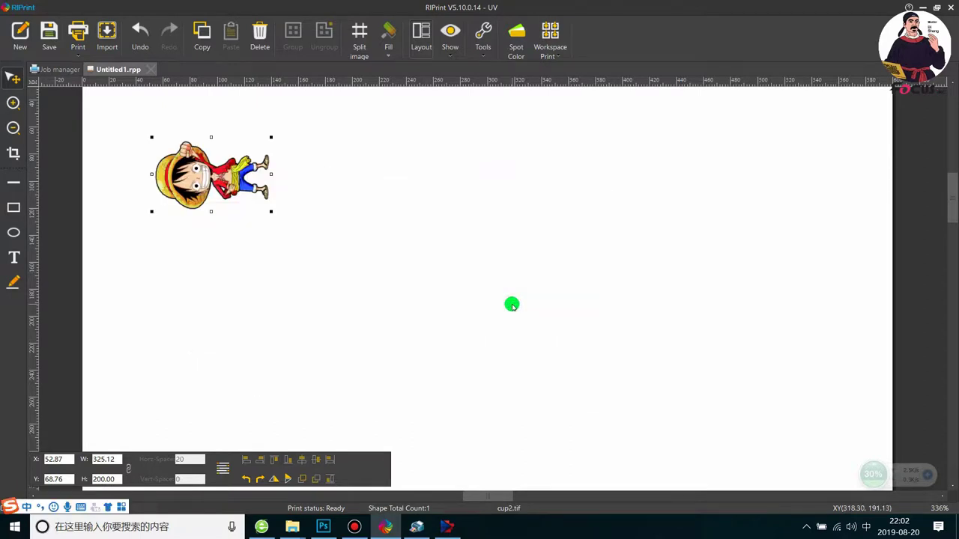
# Step: In the spot colour settings, set the second spot colour's data source to None and the first one's shrink to 0.08 mm
pyautogui.click(519, 45)
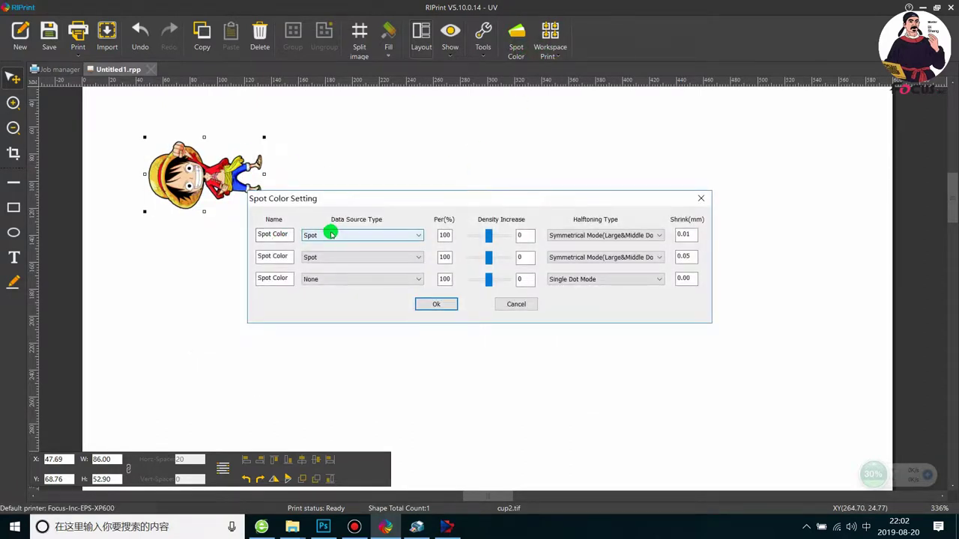
pyautogui.click(321, 257)
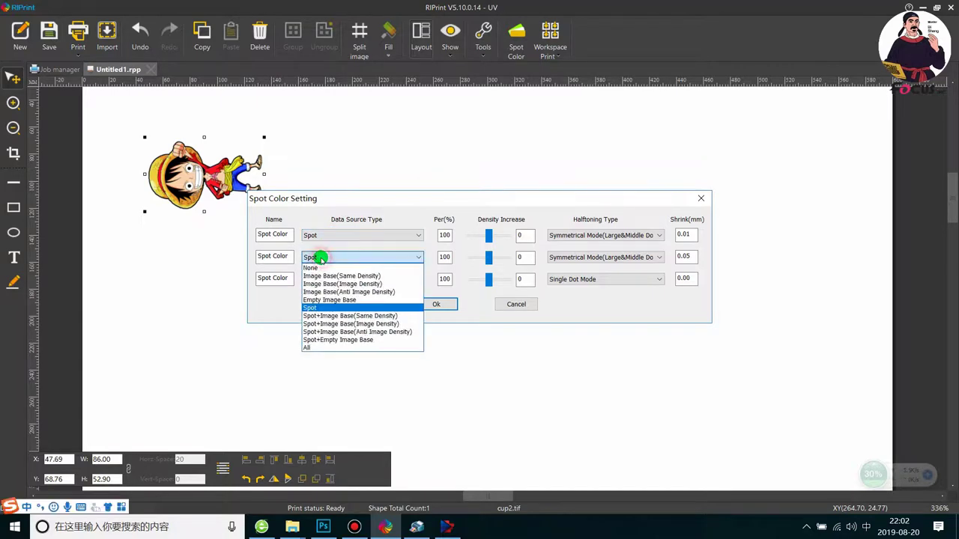
pyautogui.click(320, 267)
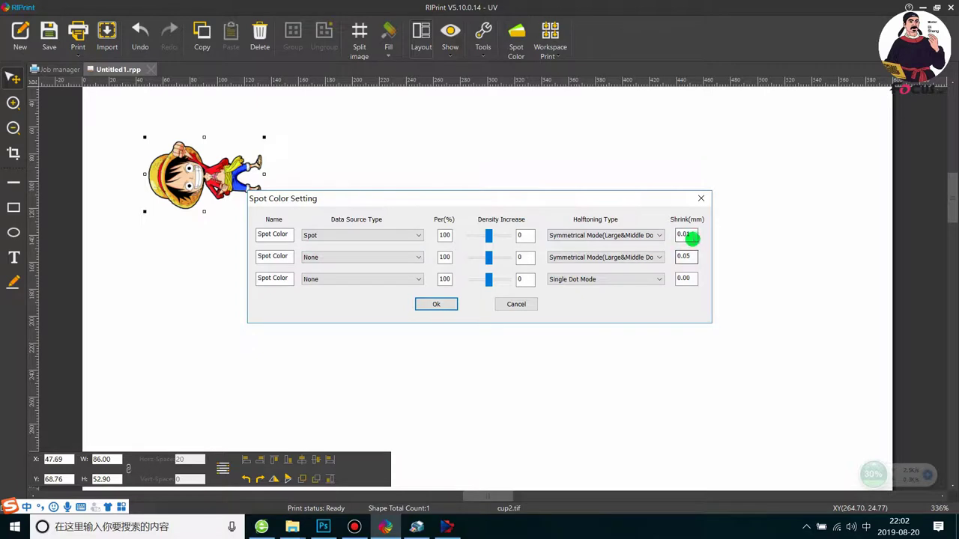
pyautogui.click(687, 235)
pyautogui.moveTo(688, 235); pyautogui.dragTo(711, 244)
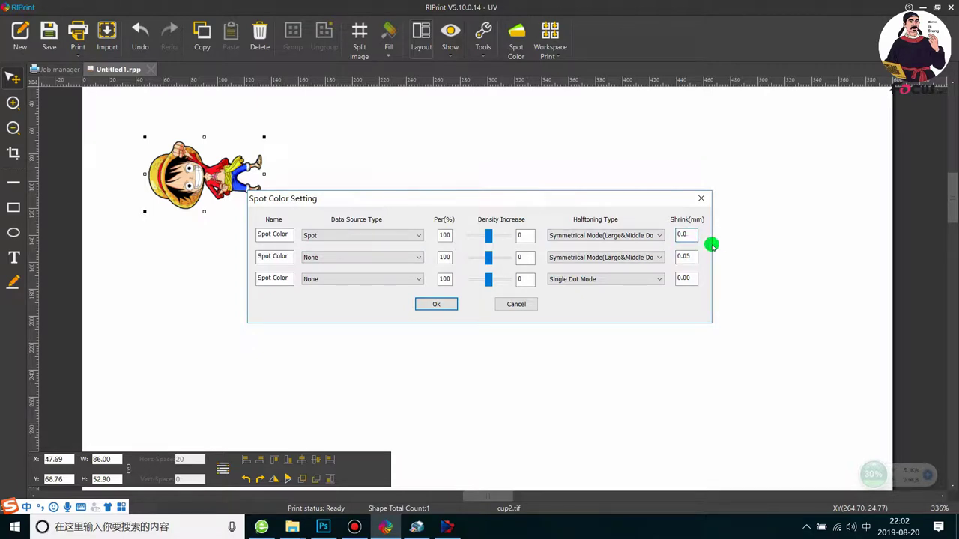
pyautogui.write('0')
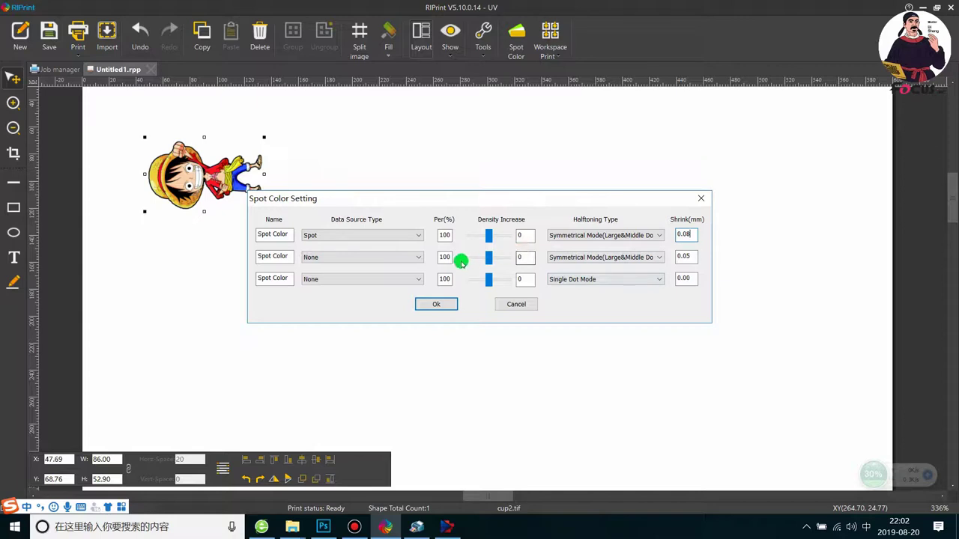
pyautogui.click(441, 304)
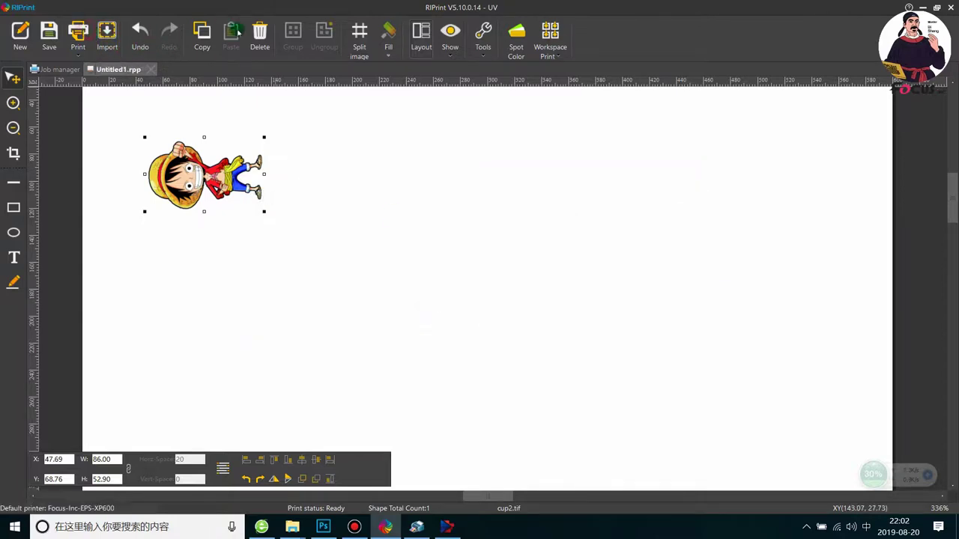
# Step: Print the artwork to a PRN file named CUP2 on the desktop, using the FOCUS 720x720 8PASS HARD UV solution
pyautogui.click(78, 34)
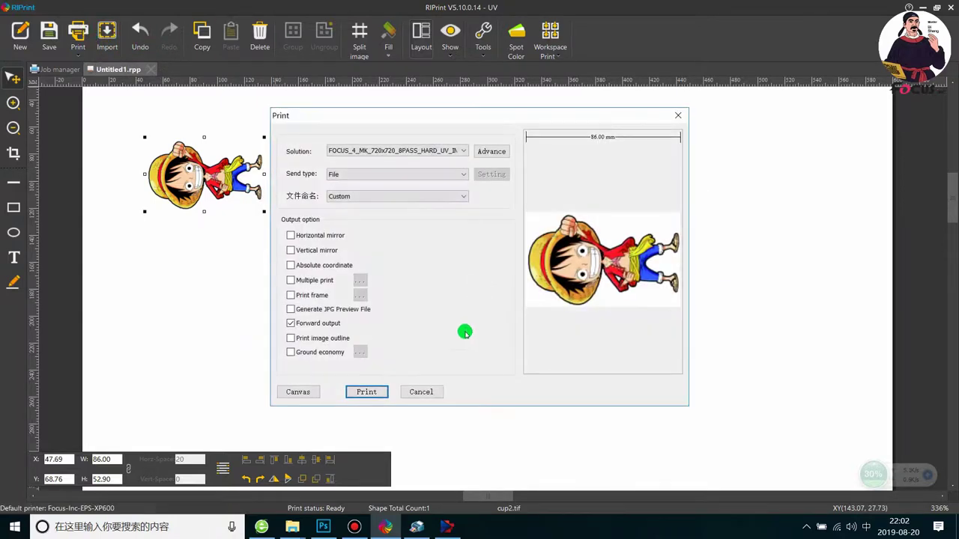
pyautogui.click(382, 150)
pyautogui.click(369, 178)
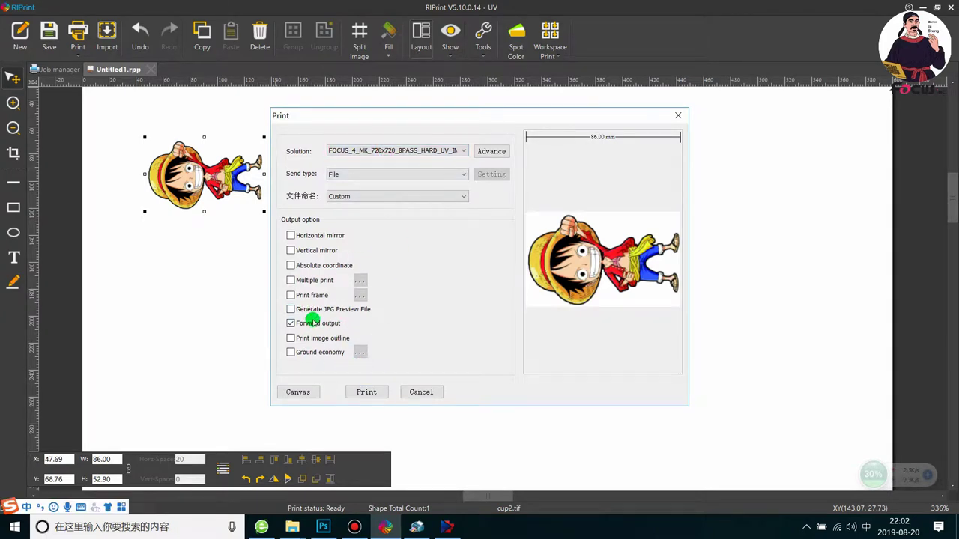
pyautogui.click(369, 392)
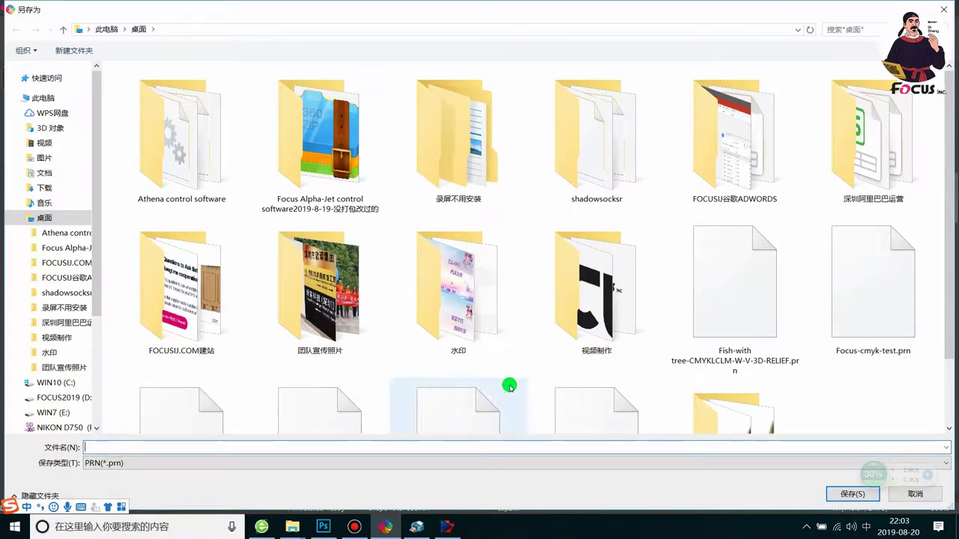
pyautogui.scroll(-1, 524, 386)
pyautogui.scroll(1, 541, 391)
pyautogui.write('锁')
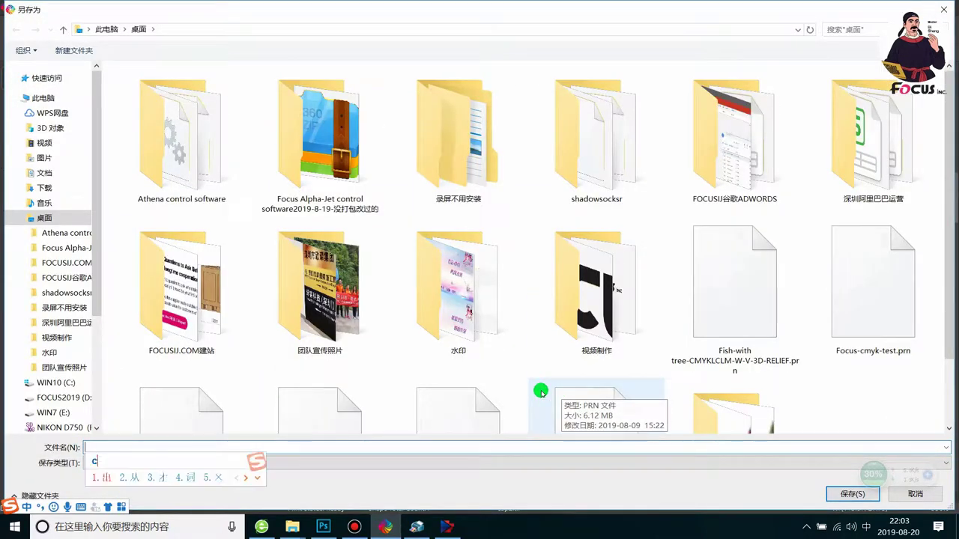
pyautogui.press('BackSpace')
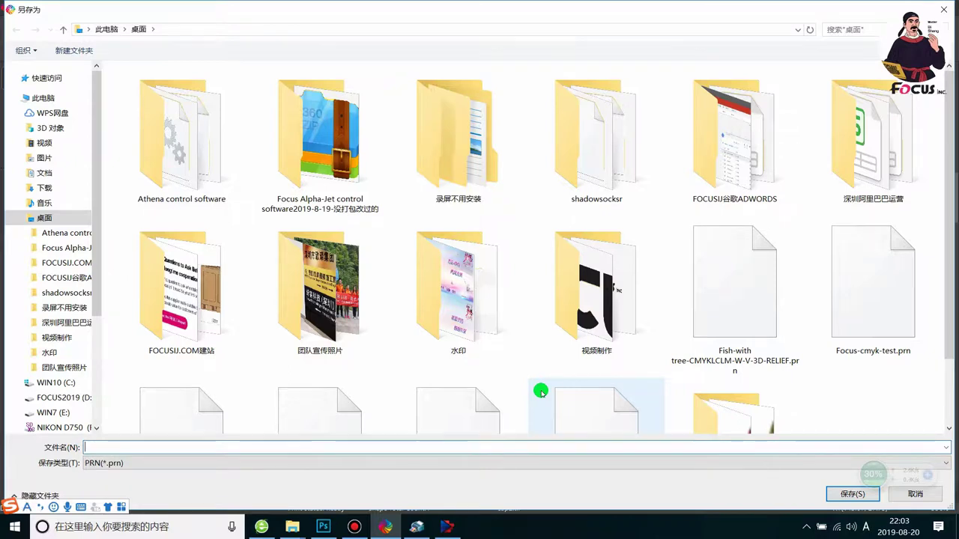
pyautogui.write('CUP2')
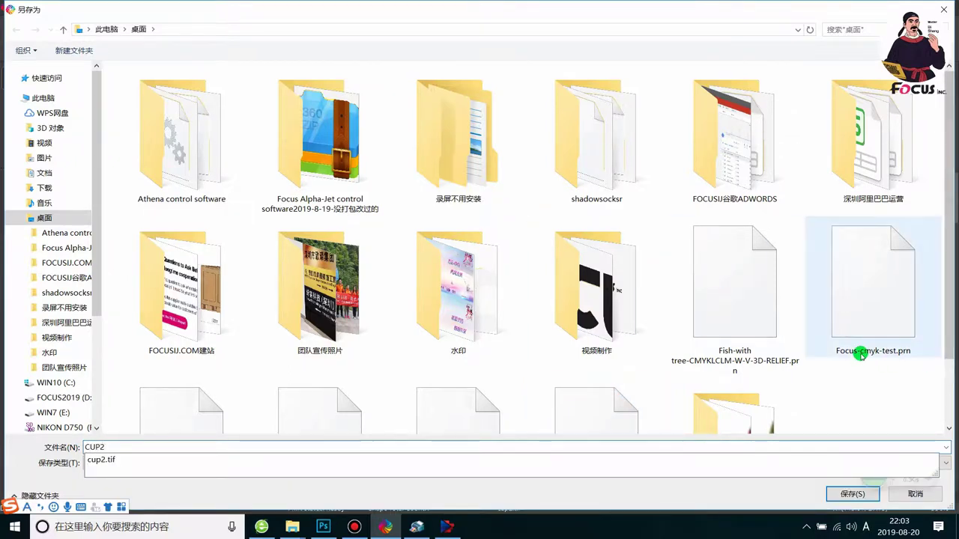
pyautogui.click(852, 494)
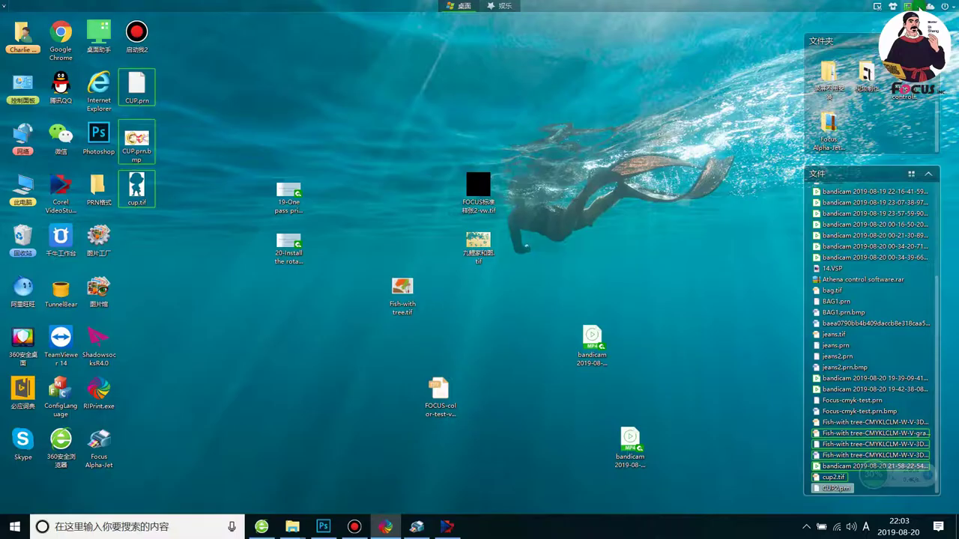
# Step: Switch to the Focus Alpha-Jet control software, load CUP2.prn from the desktop and select it in the print list
pyautogui.click(922, 6)
pyautogui.click(416, 527)
pyautogui.click(18, 48)
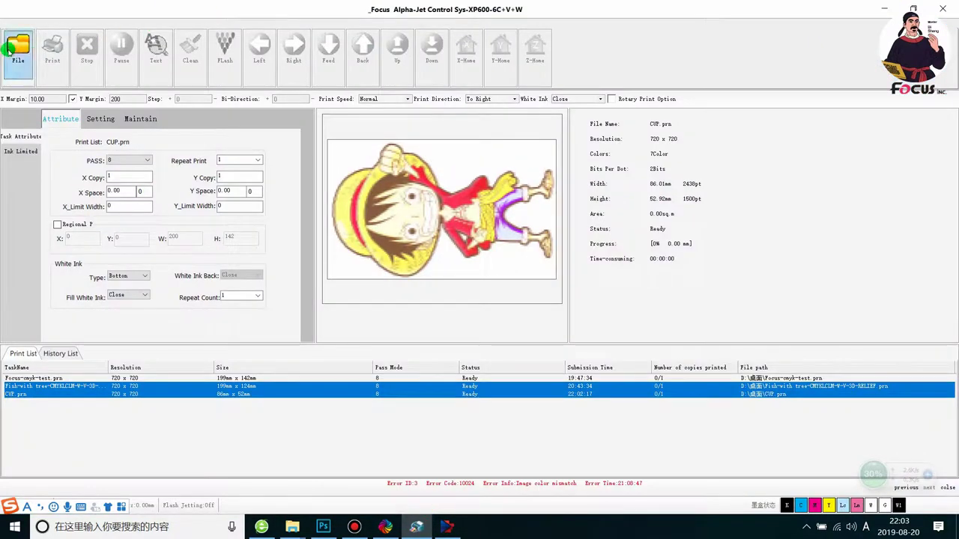
pyautogui.click(402, 127)
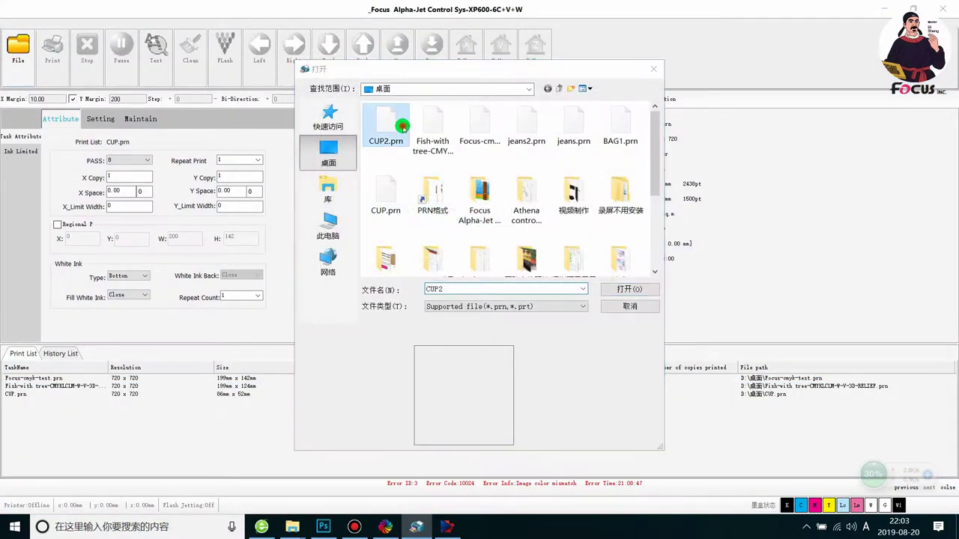
pyautogui.click(617, 288)
pyautogui.click(167, 402)
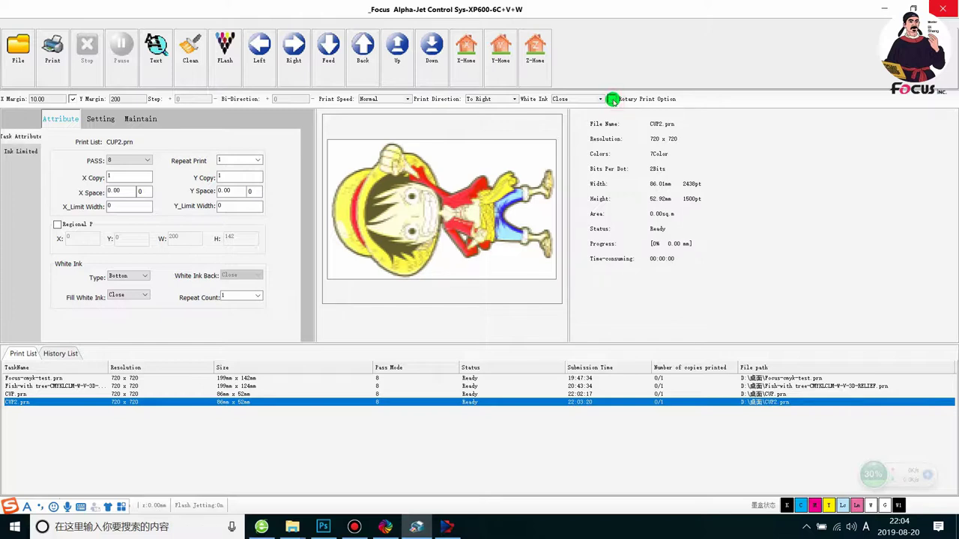
# Step: Toggle the rotary print option on and off several times and leave it enabled for the CUP2.prn job
pyautogui.click(613, 99)
pyautogui.click(613, 99)
pyautogui.click(613, 100)
pyautogui.click(612, 99)
pyautogui.click(613, 100)
pyautogui.click(613, 100)
pyautogui.click(613, 100)
pyautogui.click(613, 100)
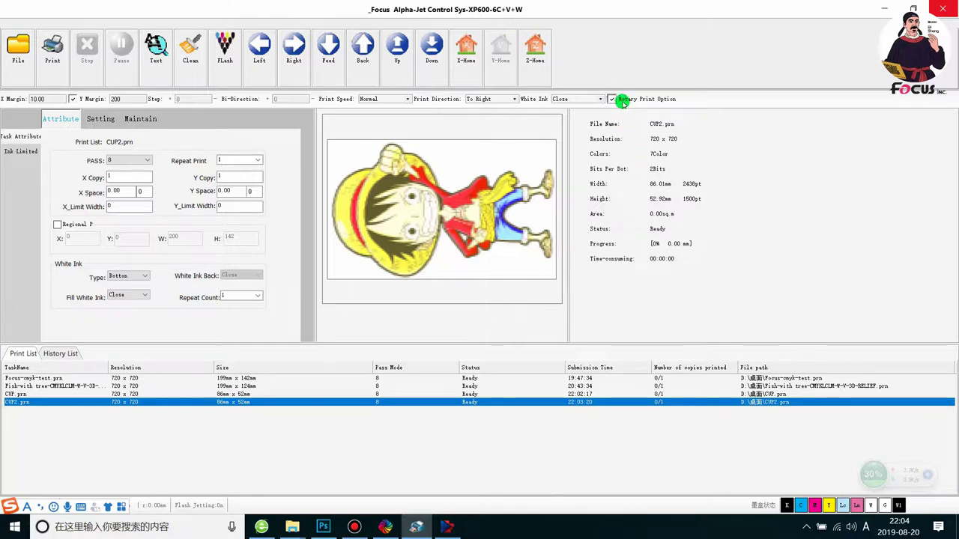
# Step: Toggle the rotary print option off and back on, and disable the Y margin for the job
pyautogui.click(613, 99)
pyautogui.click(613, 100)
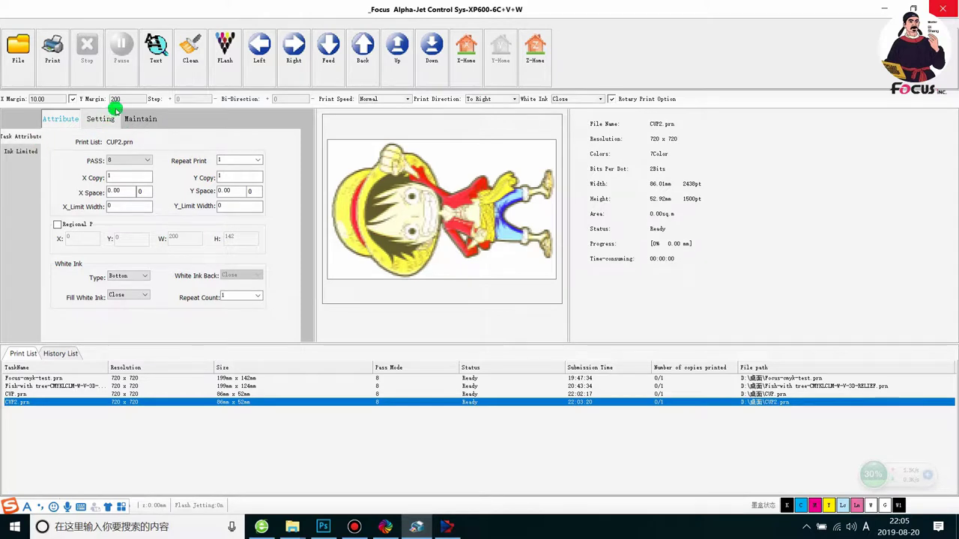
pyautogui.click(130, 96)
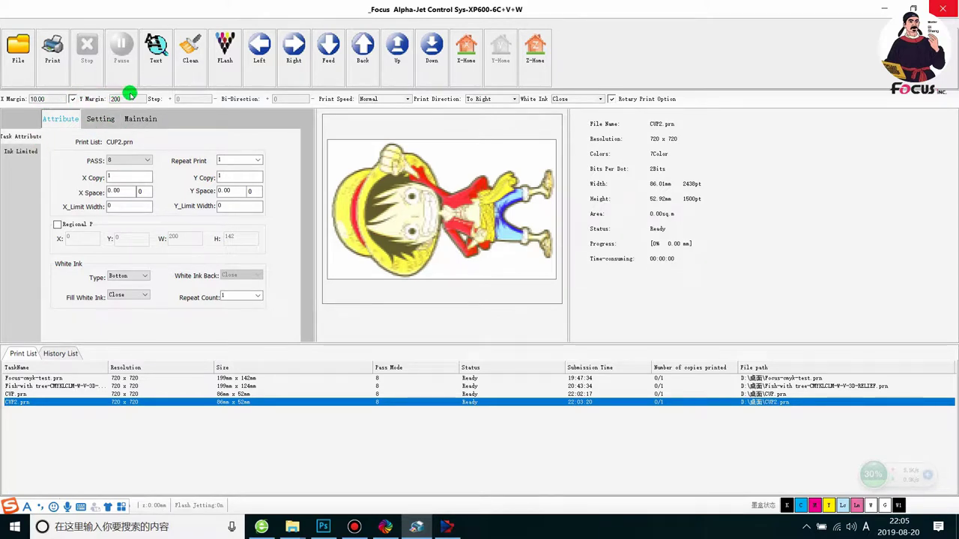
pyautogui.click(75, 101)
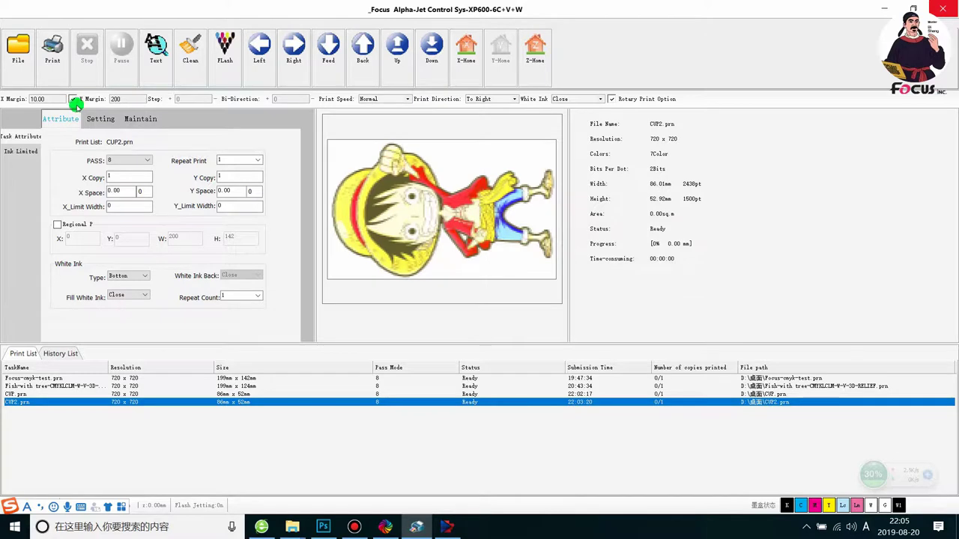
pyautogui.click(73, 99)
pyautogui.click(73, 100)
# Step: In the print parameter settings, lower the eclosion to about 51%
pyautogui.click(139, 119)
pyautogui.click(100, 119)
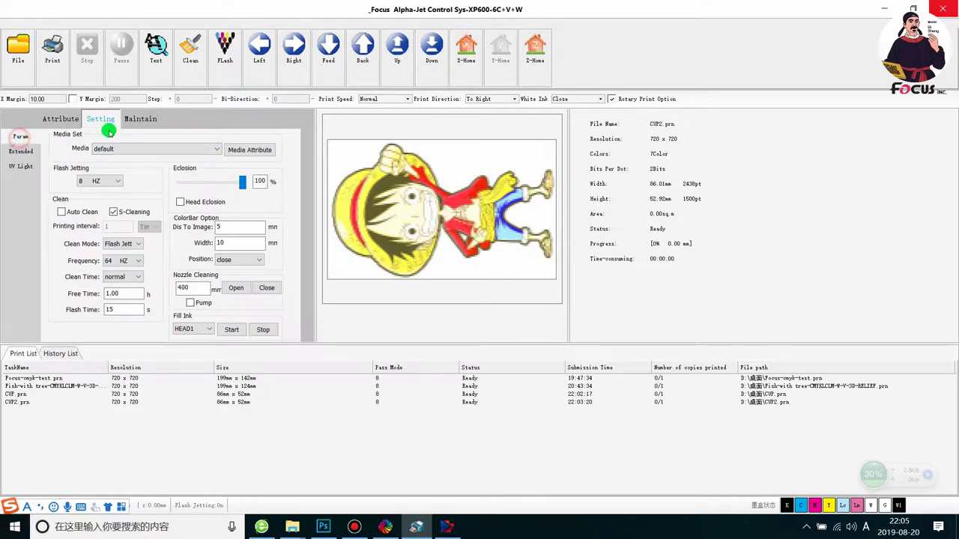
pyautogui.moveTo(242, 182); pyautogui.dragTo(216, 191)
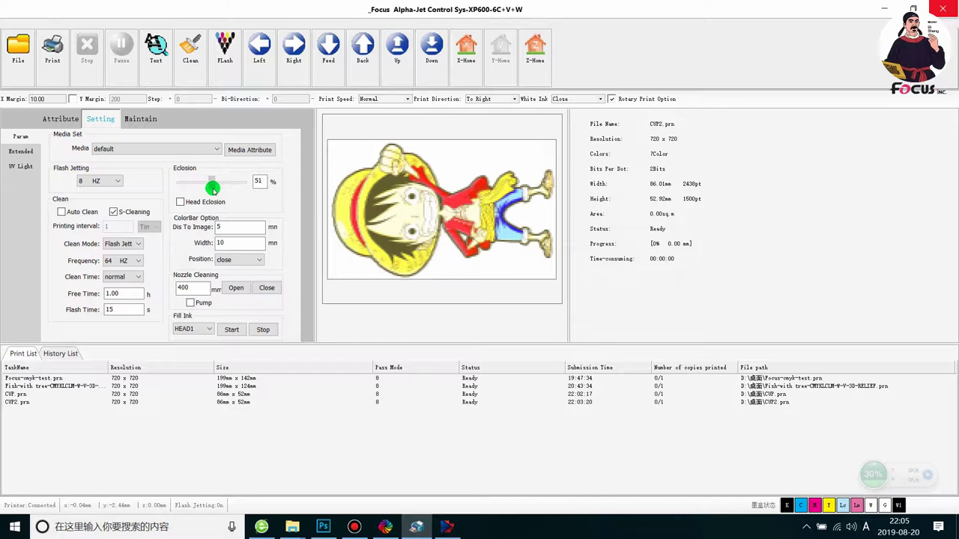
pyautogui.moveTo(214, 190); pyautogui.dragTo(212, 191)
pyautogui.moveTo(213, 191); pyautogui.dragTo(213, 189)
pyautogui.click(273, 181)
# Step: Try to print the CUP2.prn job with the white ink option still closed
pyautogui.click(51, 405)
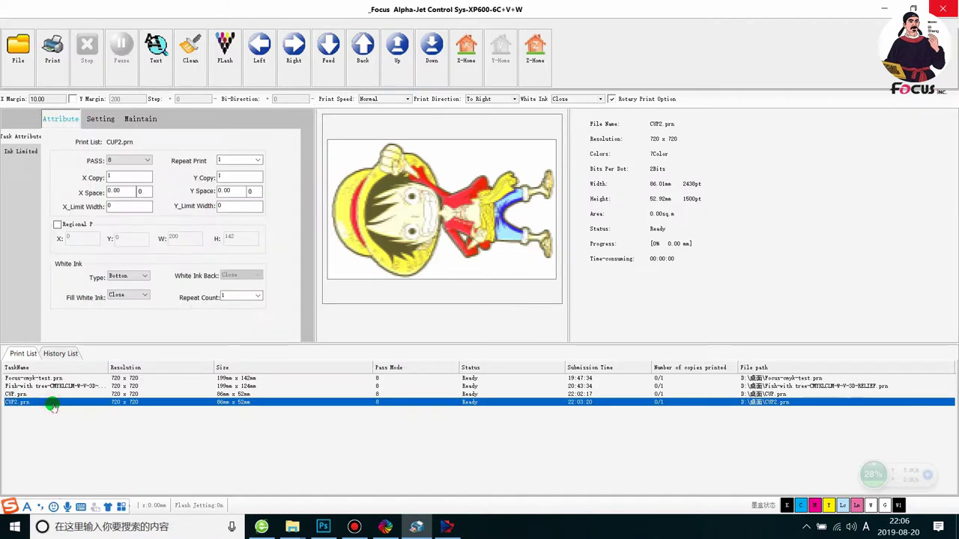
pyautogui.rightClick(51, 405)
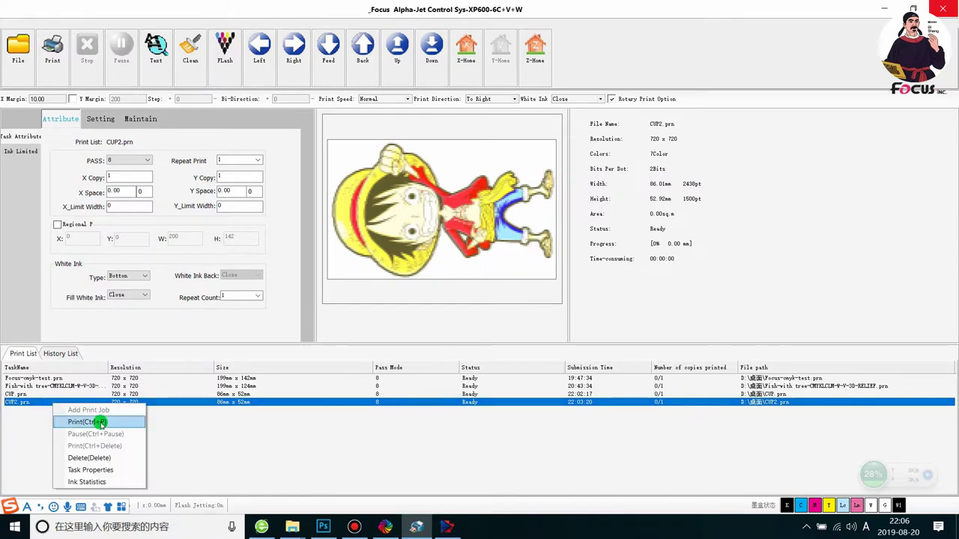
pyautogui.click(95, 422)
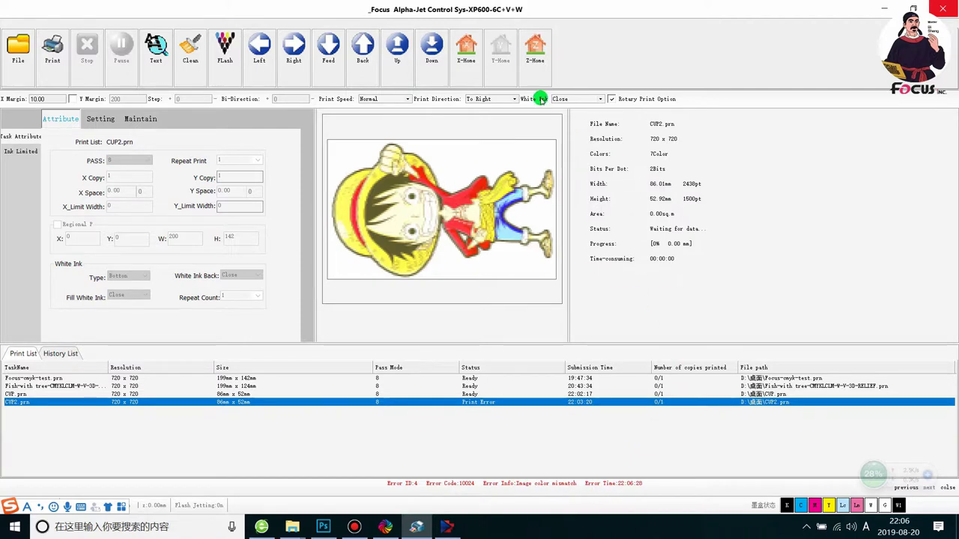
# Step: Set the white ink option to Open and choose Botton as the white ink type for CUP.prn
pyautogui.click(598, 99)
pyautogui.click(578, 123)
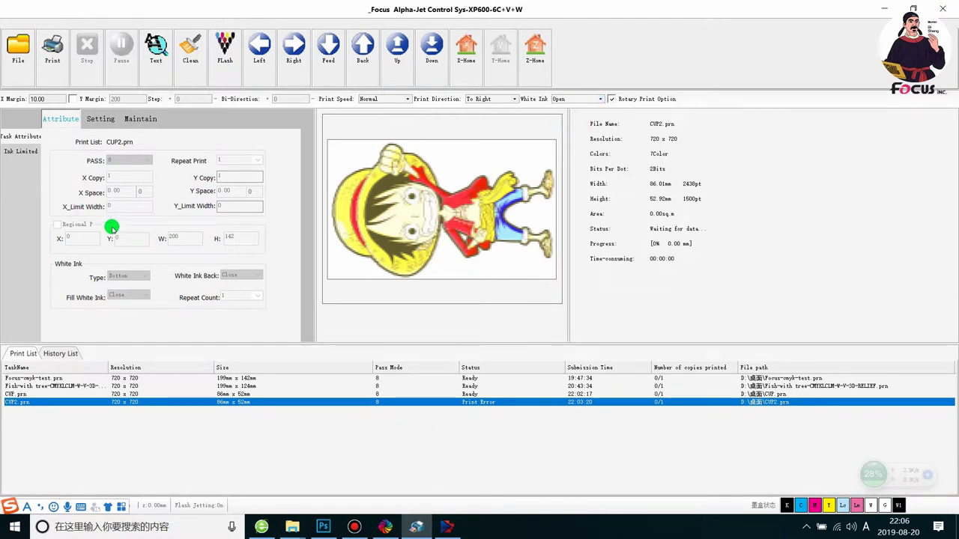
pyautogui.click(175, 394)
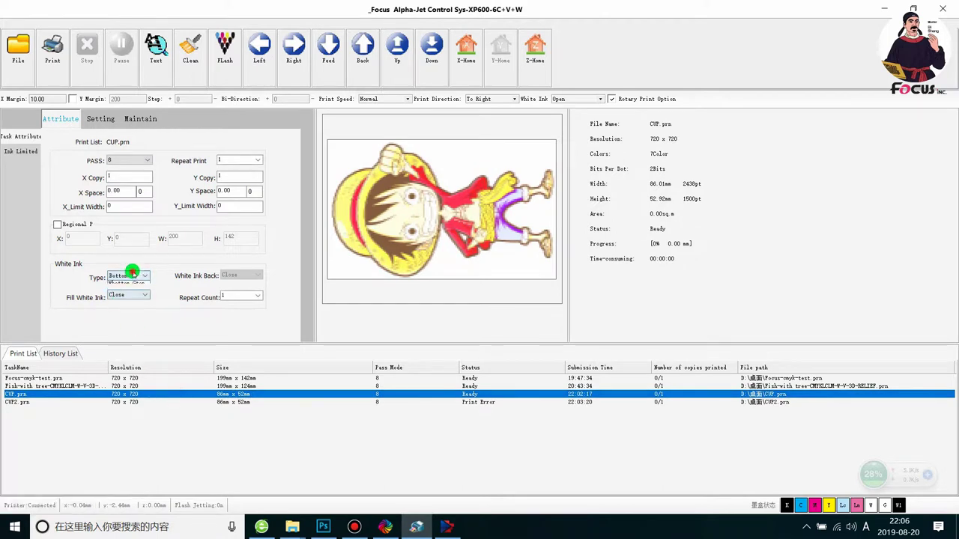
pyautogui.click(129, 275)
pyautogui.click(127, 282)
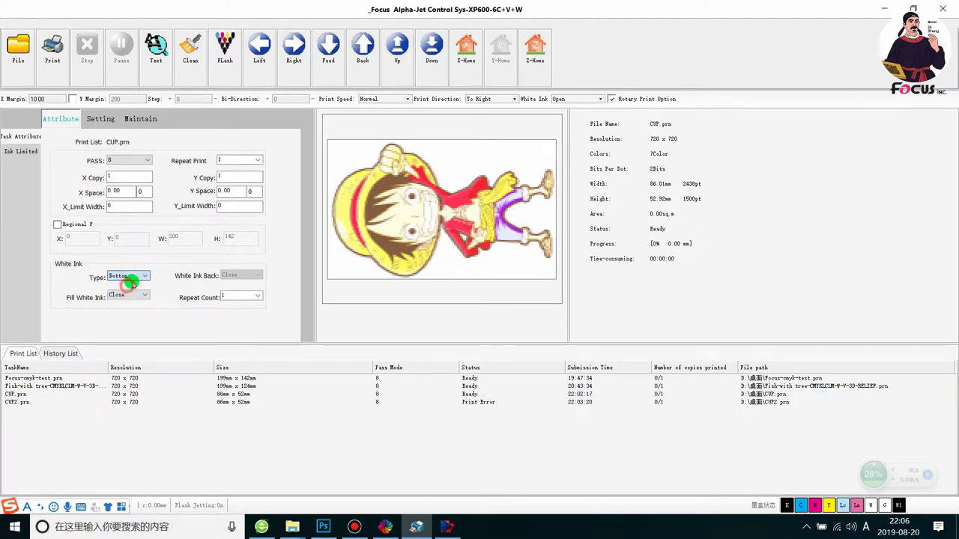
# Step: Select CUP2.prn in the print list and start printing it
pyautogui.click(149, 402)
pyautogui.click(52, 49)
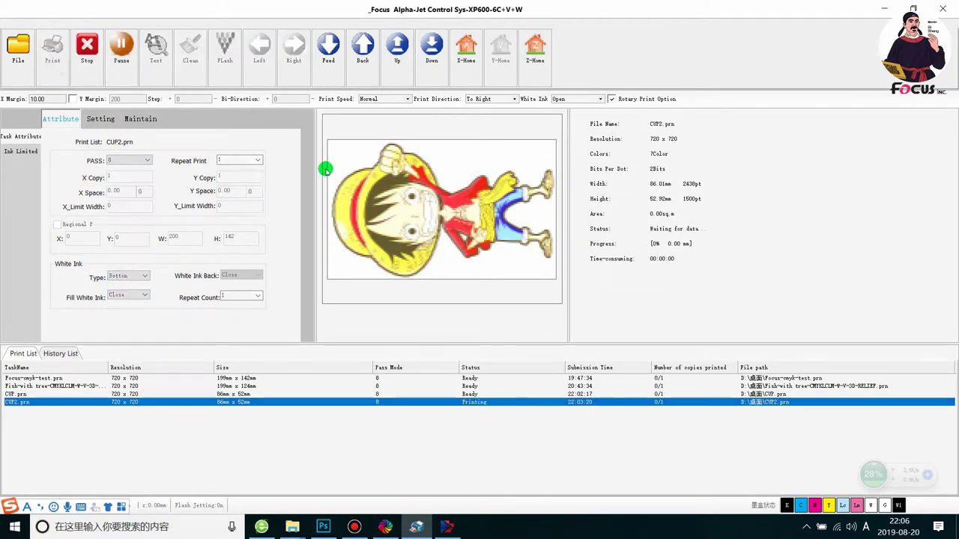